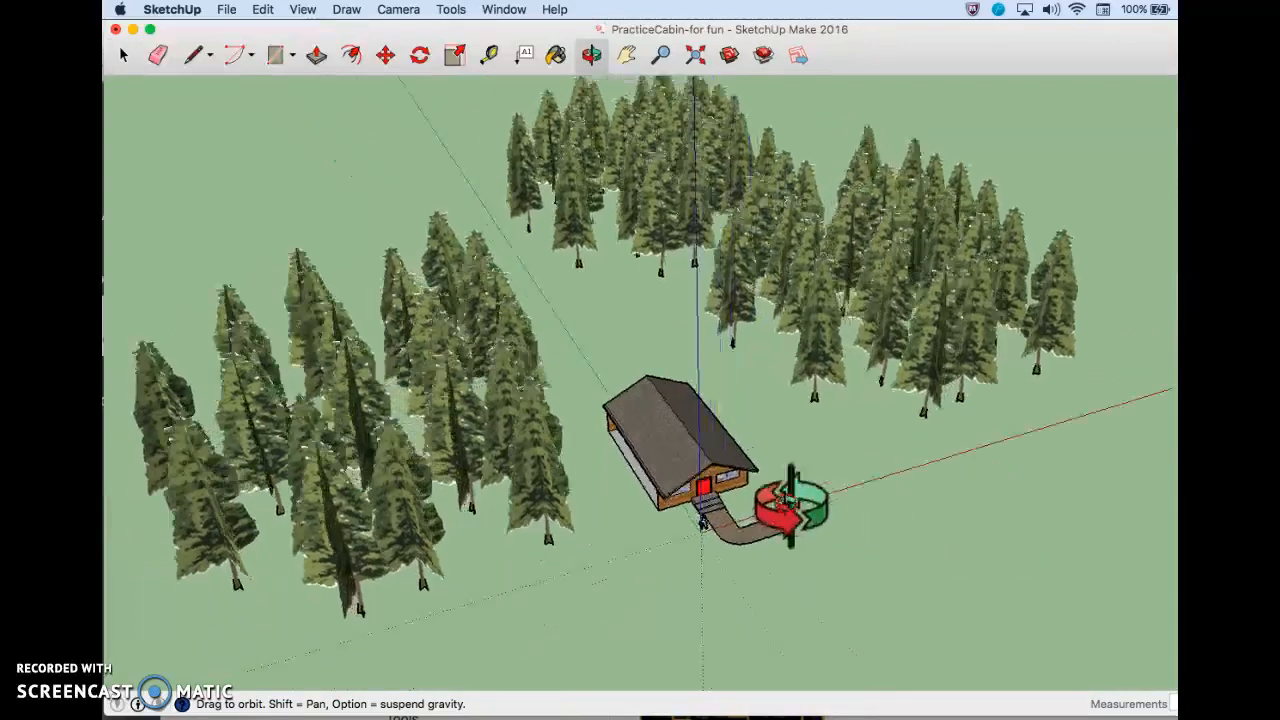
Step: Add an animation scene with an elevated overview of the whole cabin site and its surrounding trees
scroll(728, 497, up, 2)
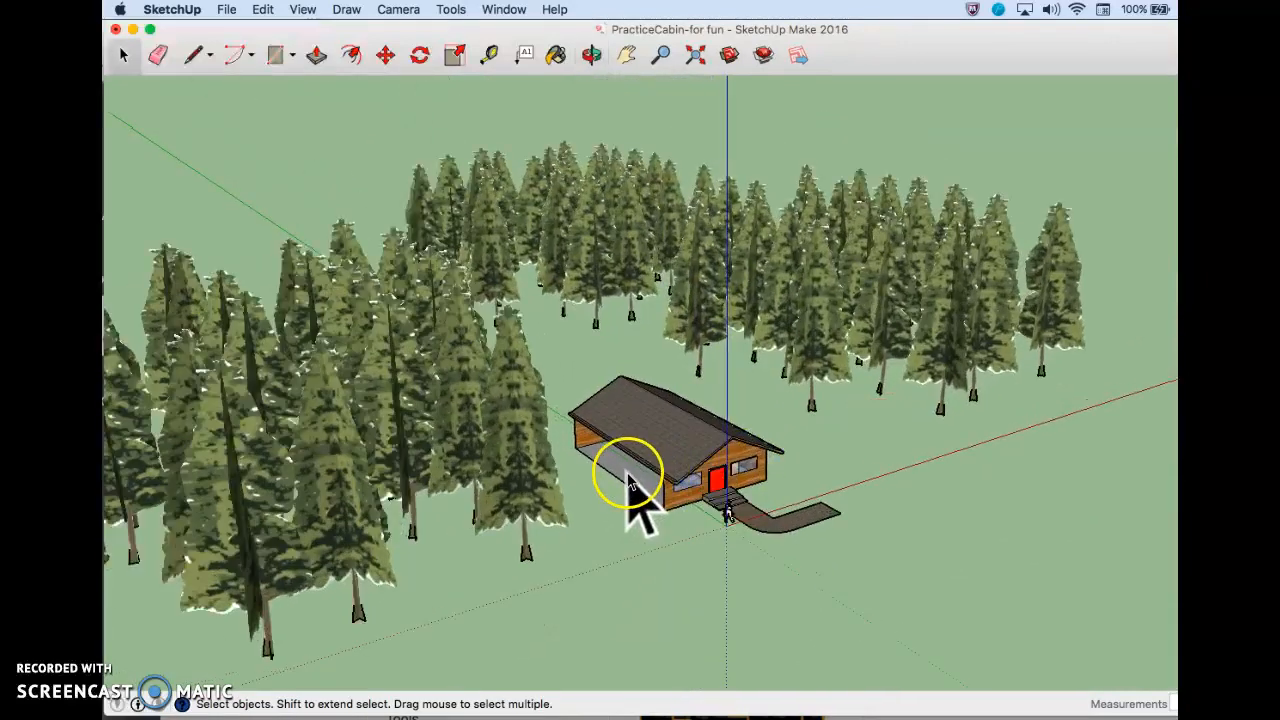
click(303, 10)
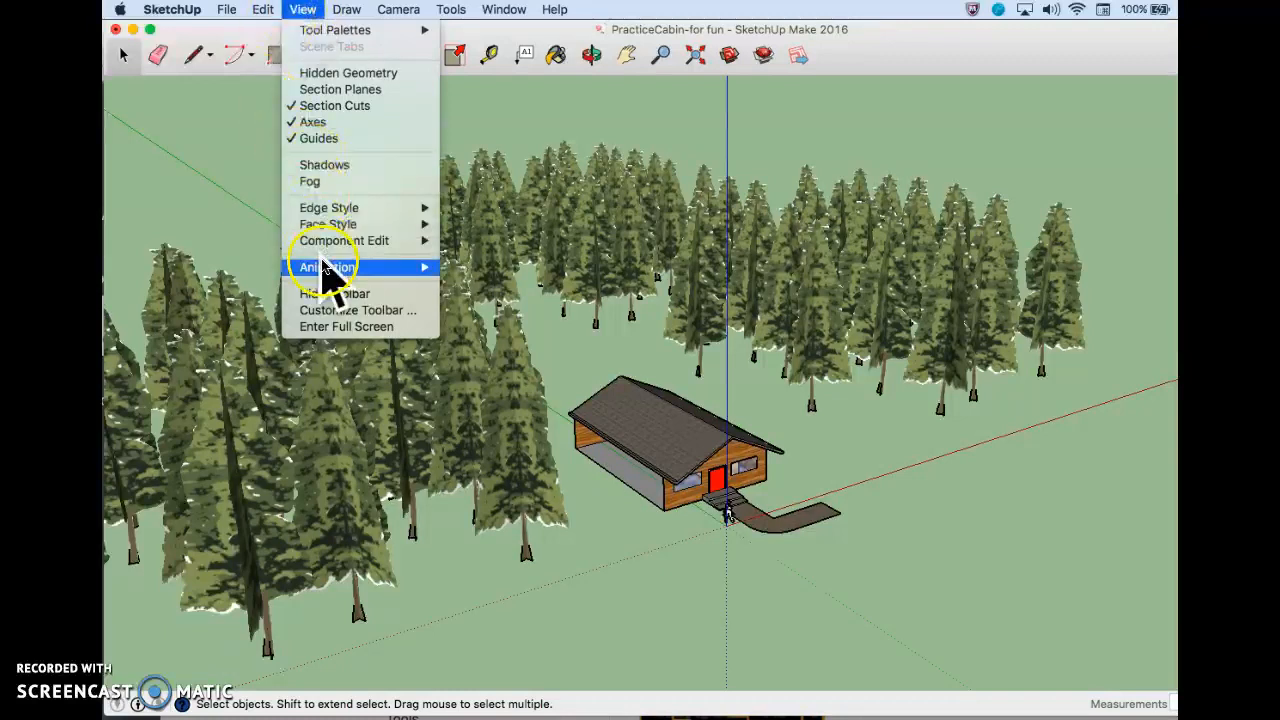
mouse_move(323, 264)
click(490, 267)
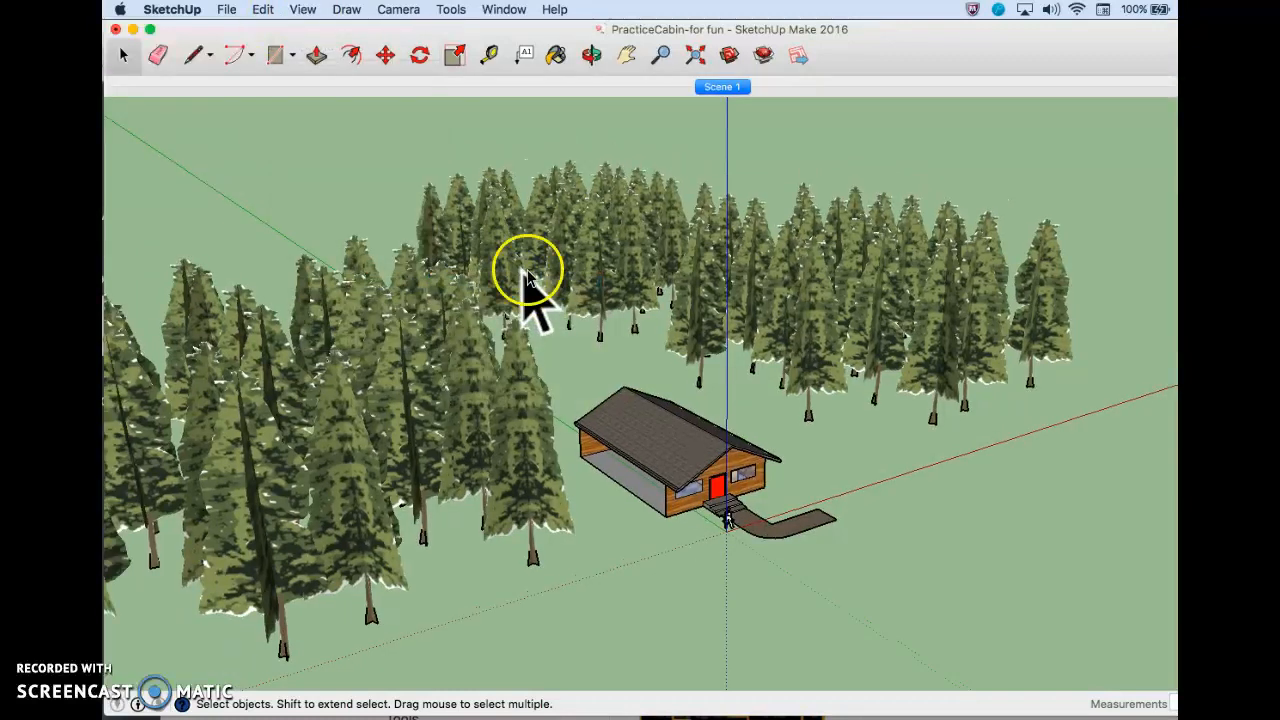
Step: Add a scene that shows the cabin's front closer and near eye level, with the trees and sky behind
middle_drag(829, 256, 461, 211)
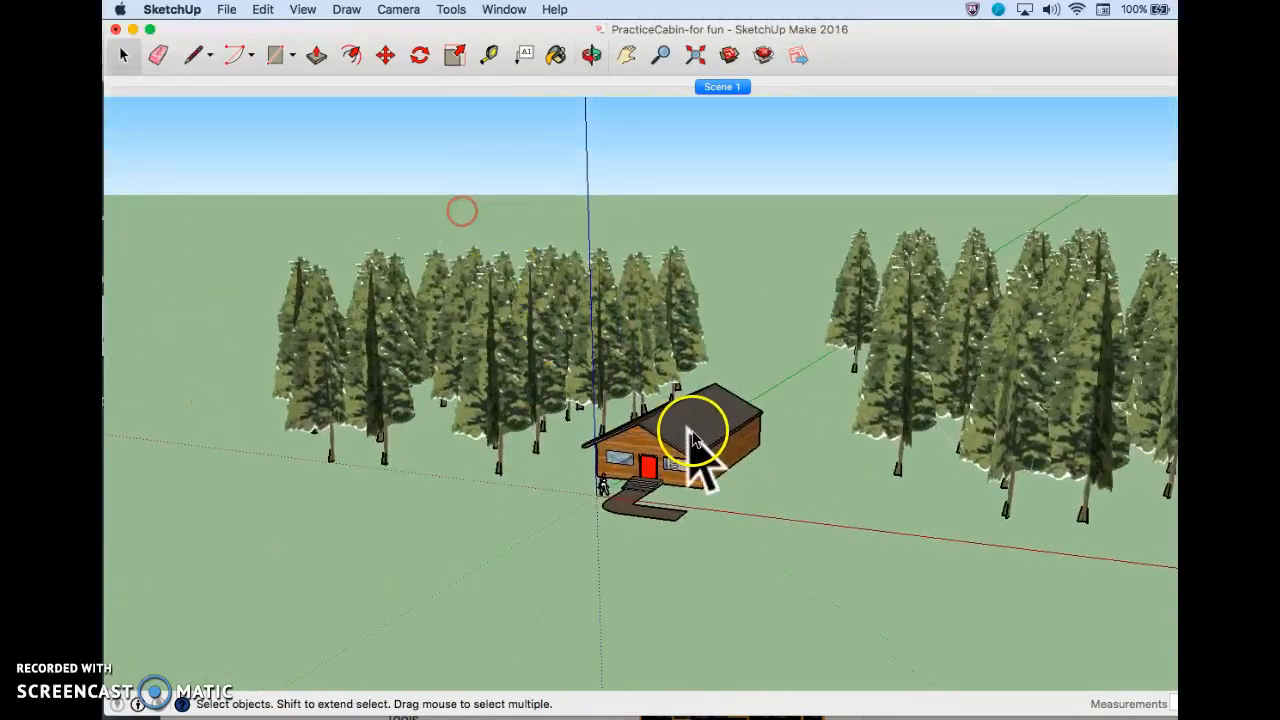
scroll(698, 430, up, 5)
middle_drag(698, 430, 600, 370)
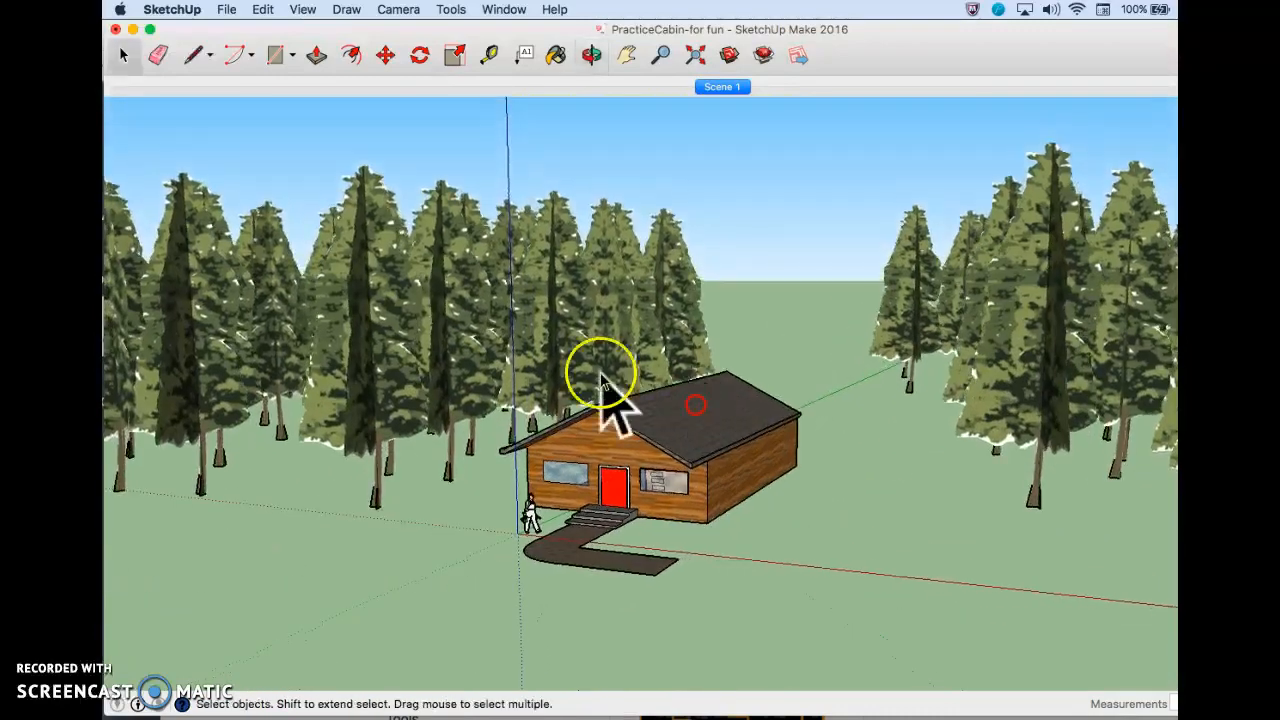
click(303, 9)
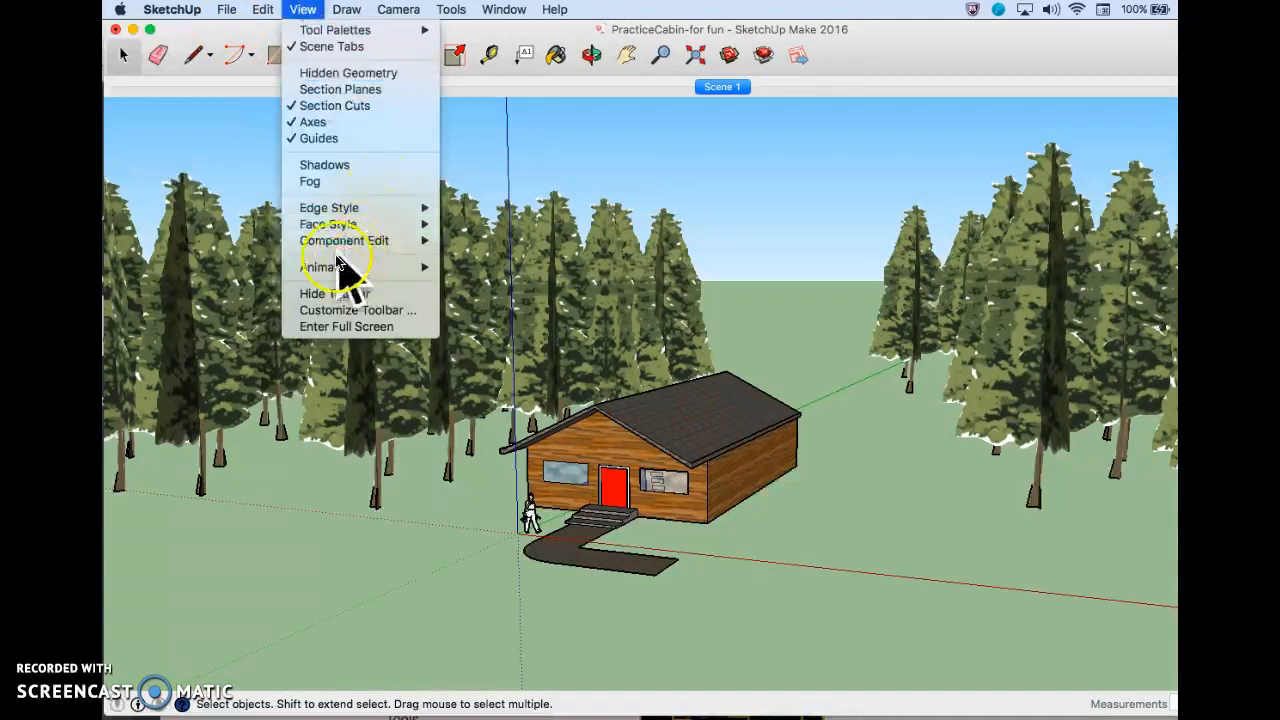
mouse_move(325, 272)
click(490, 267)
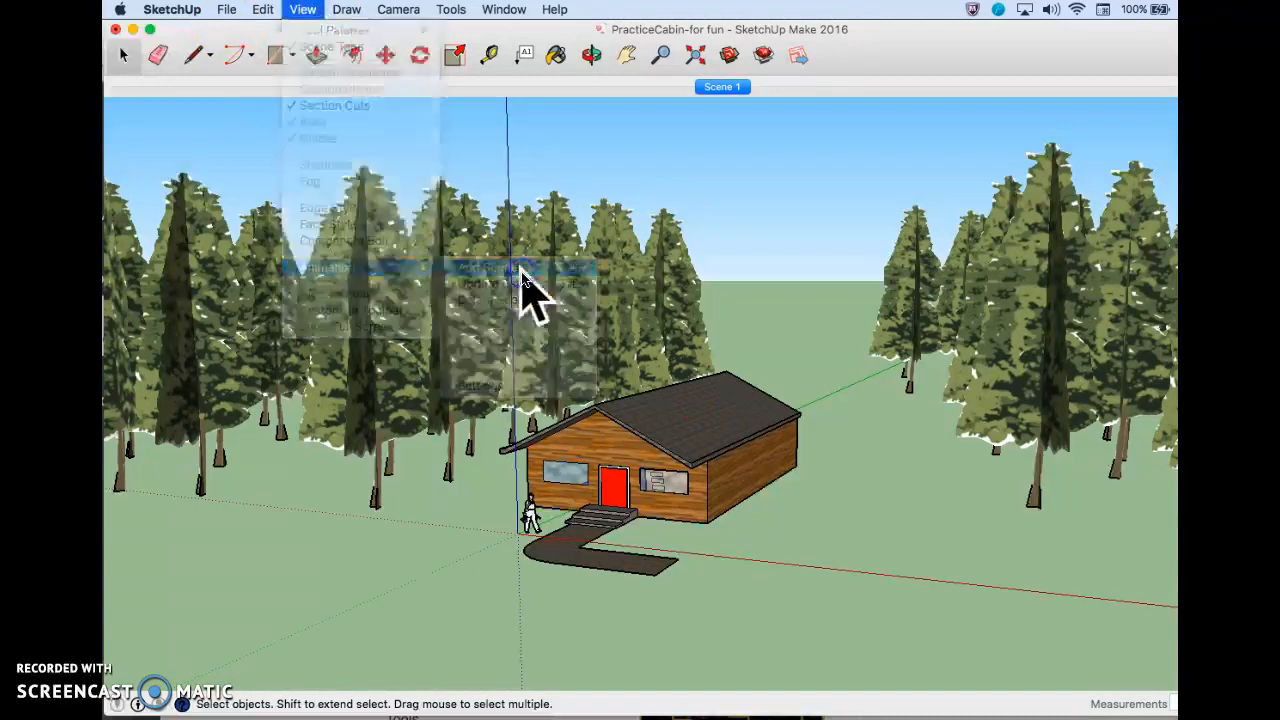
Step: Add a close scene of the cabin's front steps, red door and closed long side wall
middle_drag(700, 320, 685, 408)
scroll(523, 551, up, 3)
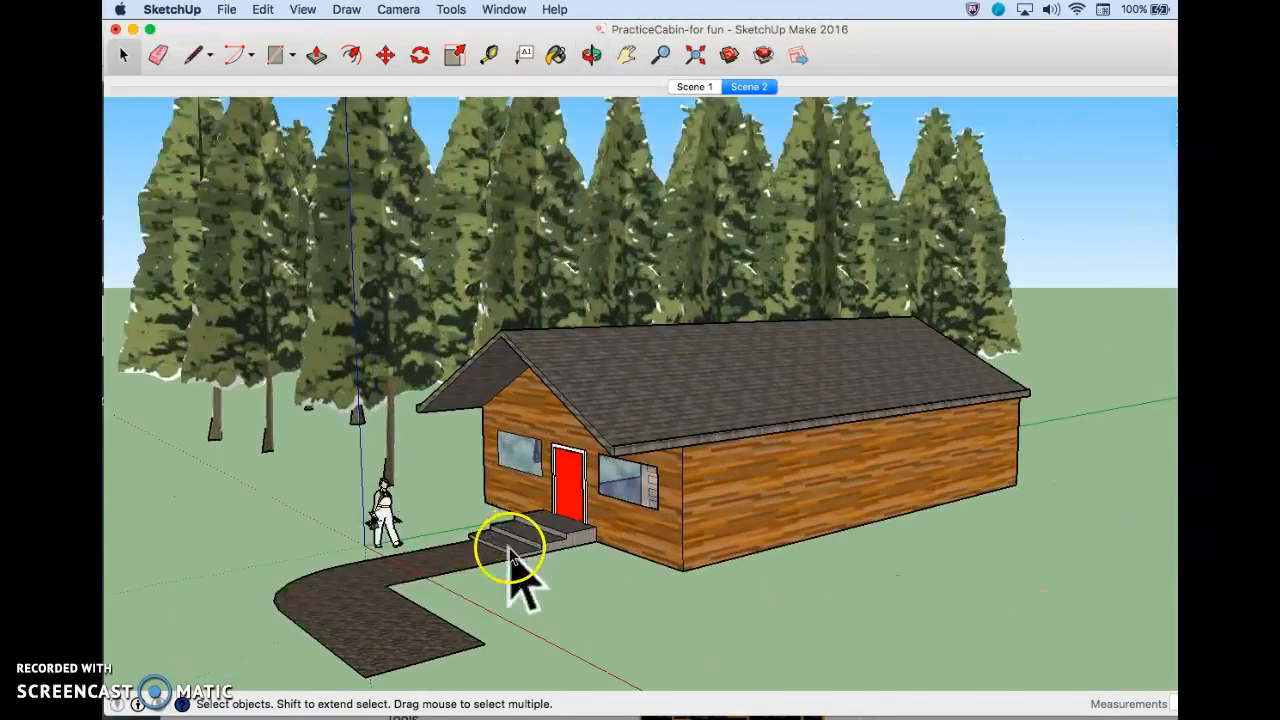
scroll(514, 548, up, 4)
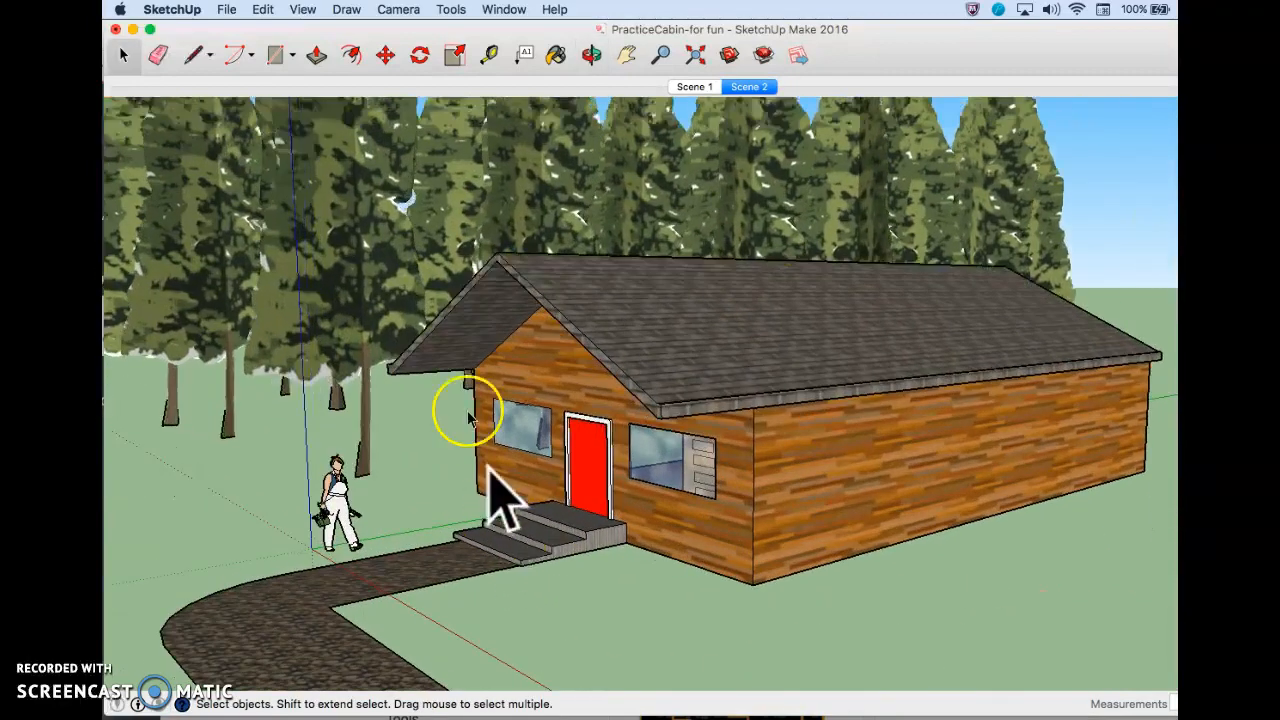
click(308, 10)
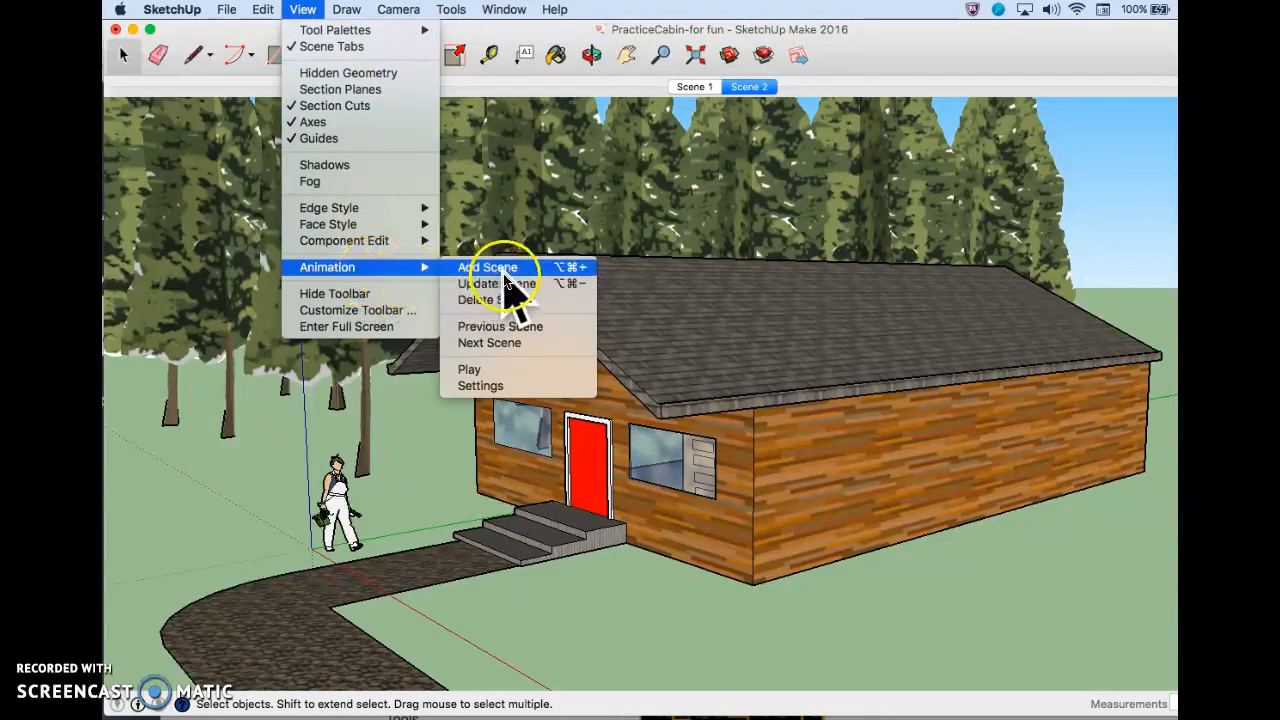
click(484, 267)
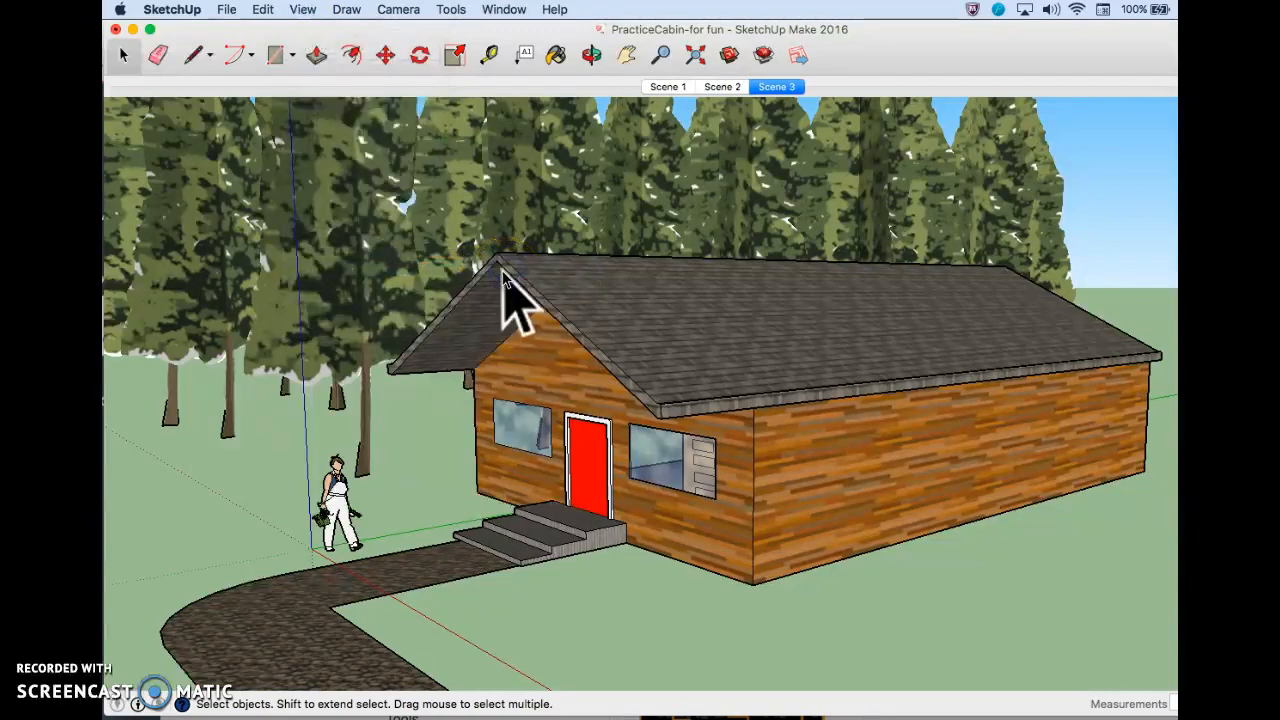
Step: Add a scene looking through the cabin's open side at the three bunk beds
middle_drag(400, 290, 814, 386)
scroll(771, 402, up, 5)
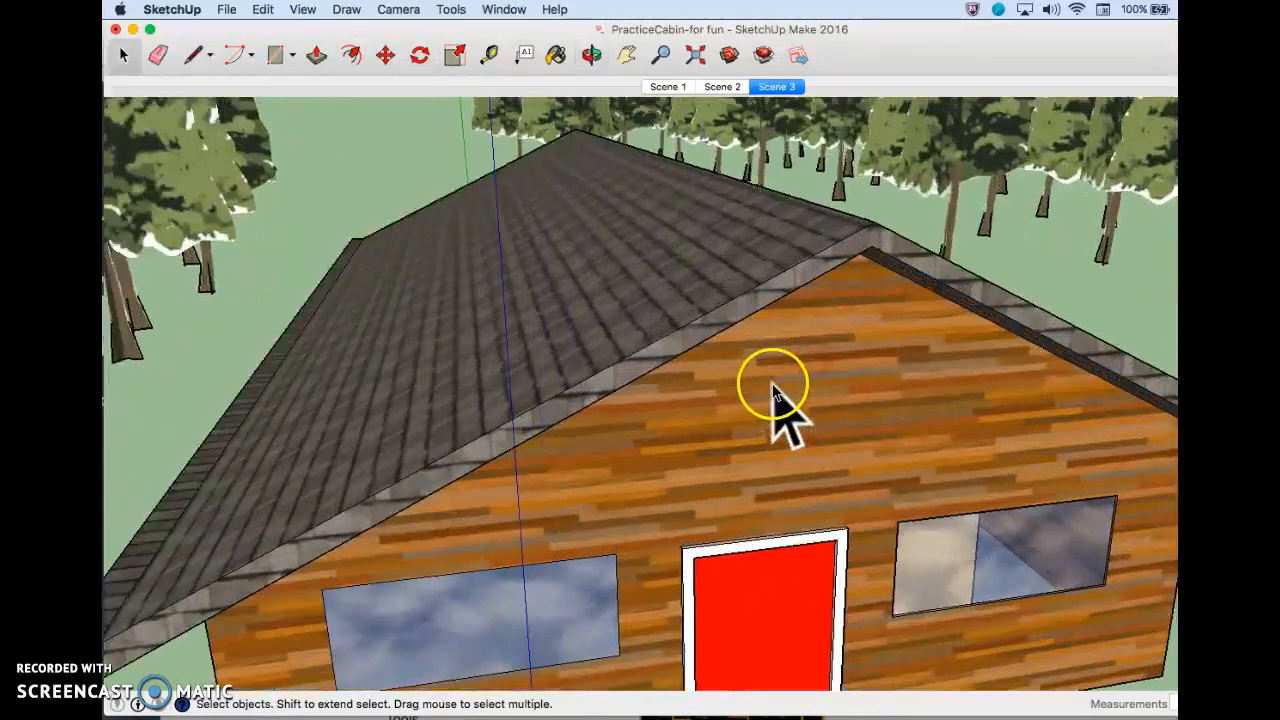
scroll(771, 402, down, 6)
middle_drag(543, 371, 766, 277)
scroll(615, 425, up, 6)
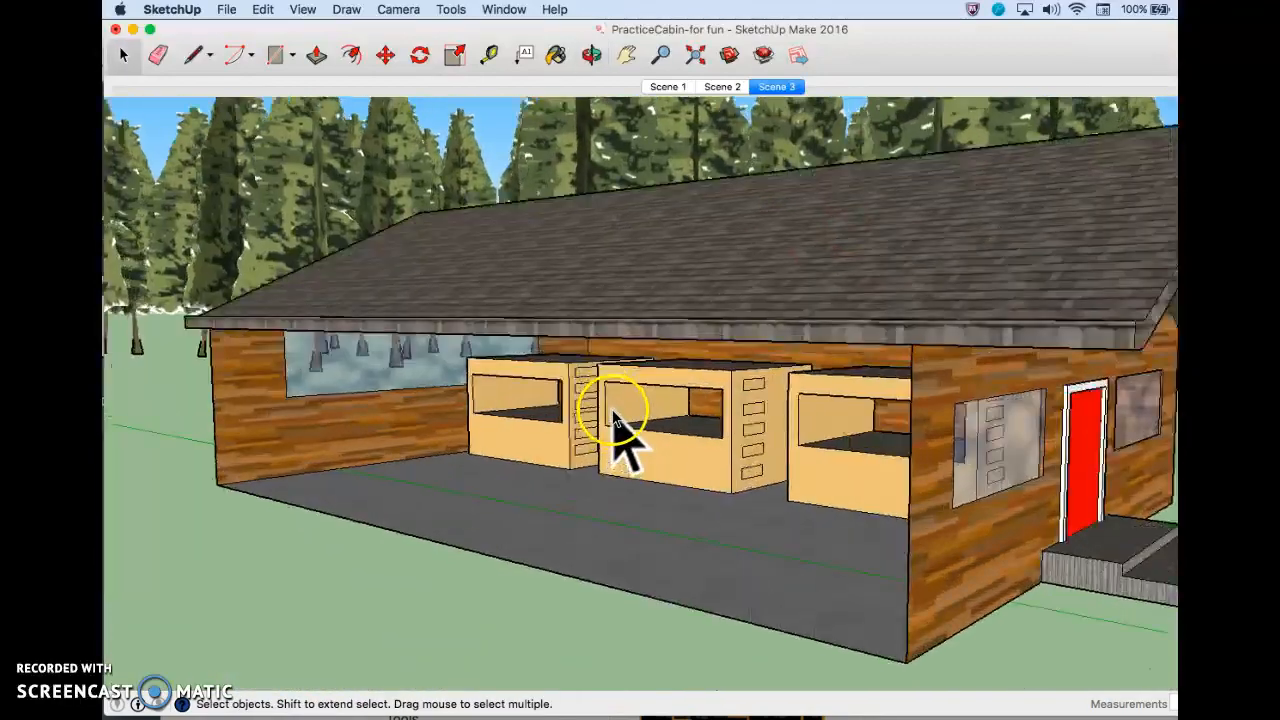
middle_drag(612, 420, 663, 423)
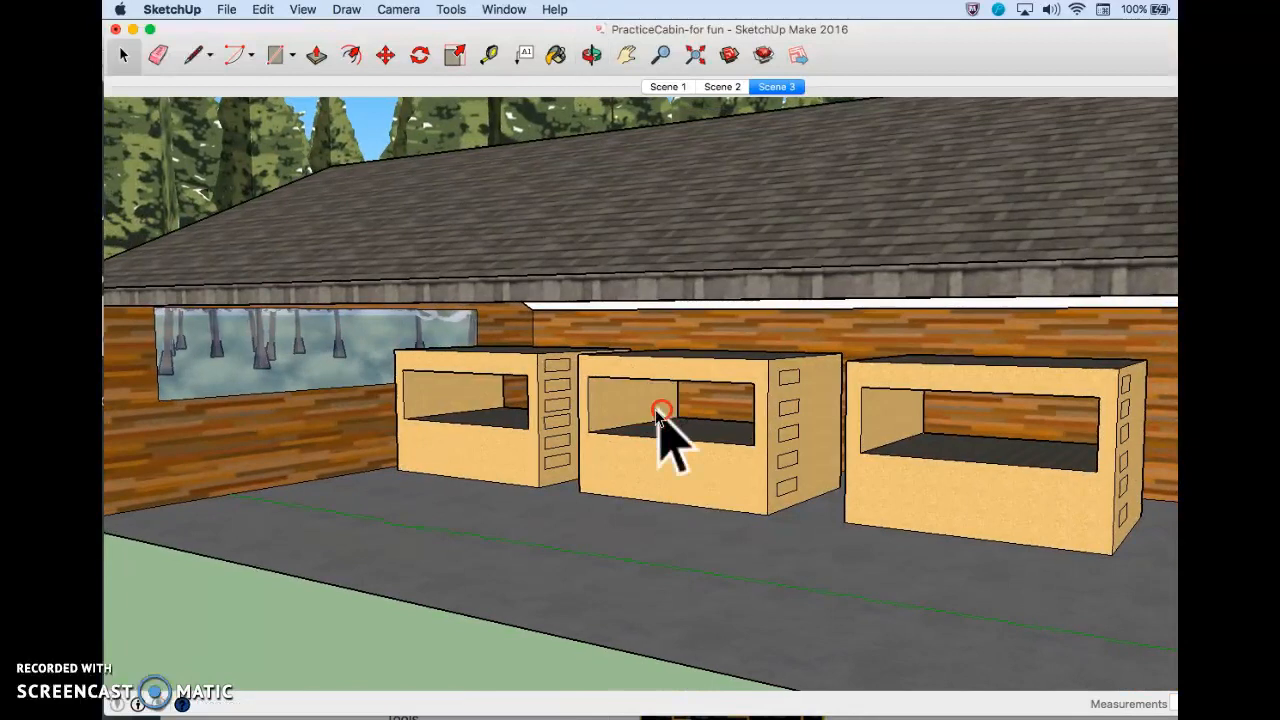
click(304, 10)
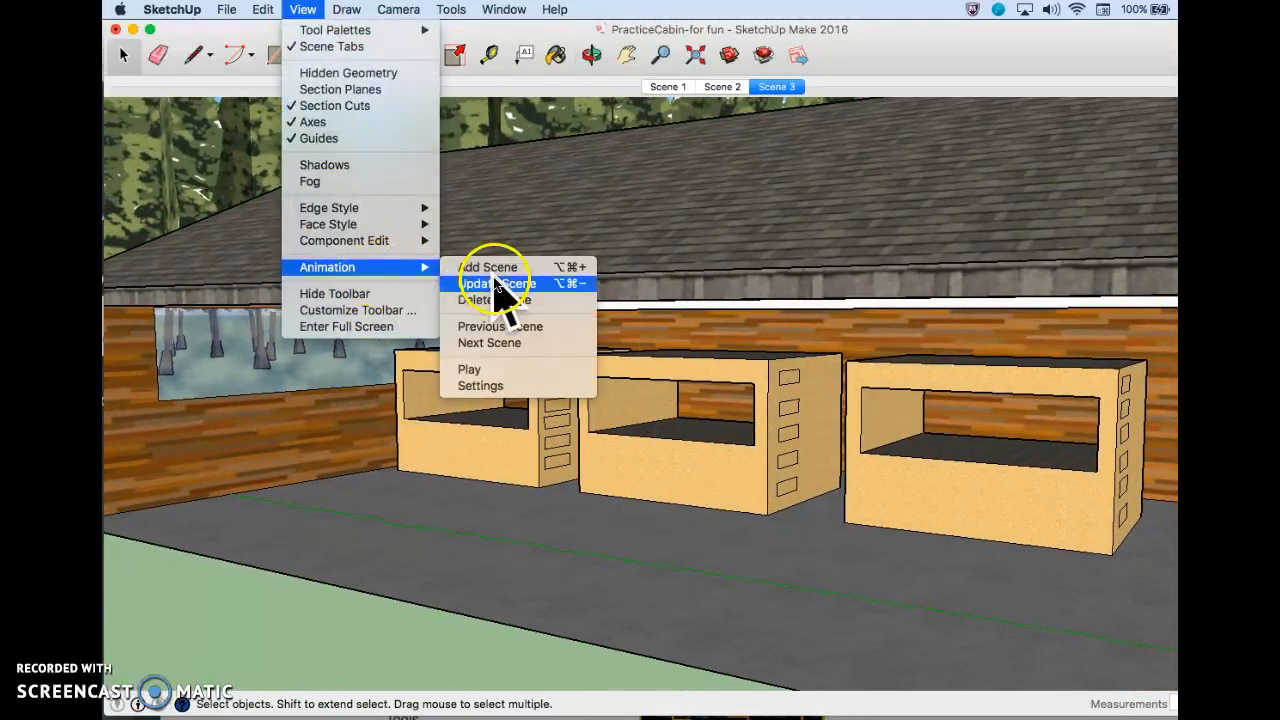
click(497, 270)
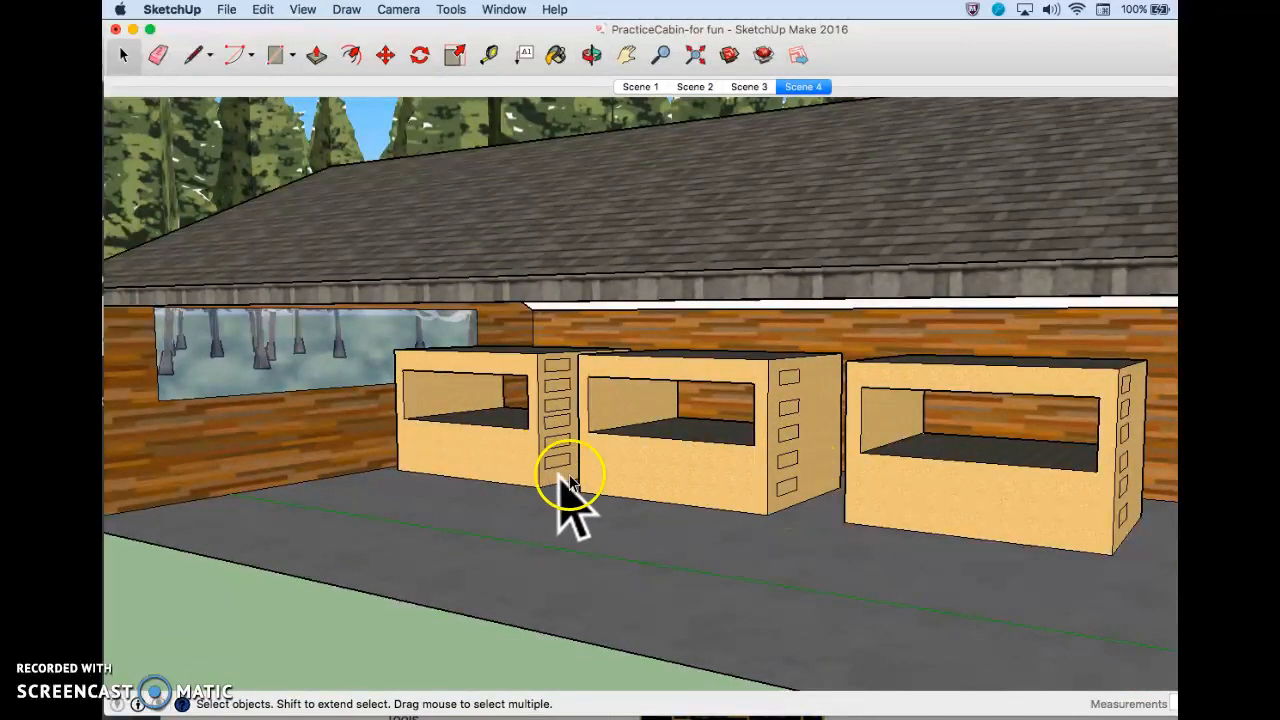
Step: Add a close-up scene of a single bunk bed showing its side opening and lower mattress
scroll(822, 440, up, 5)
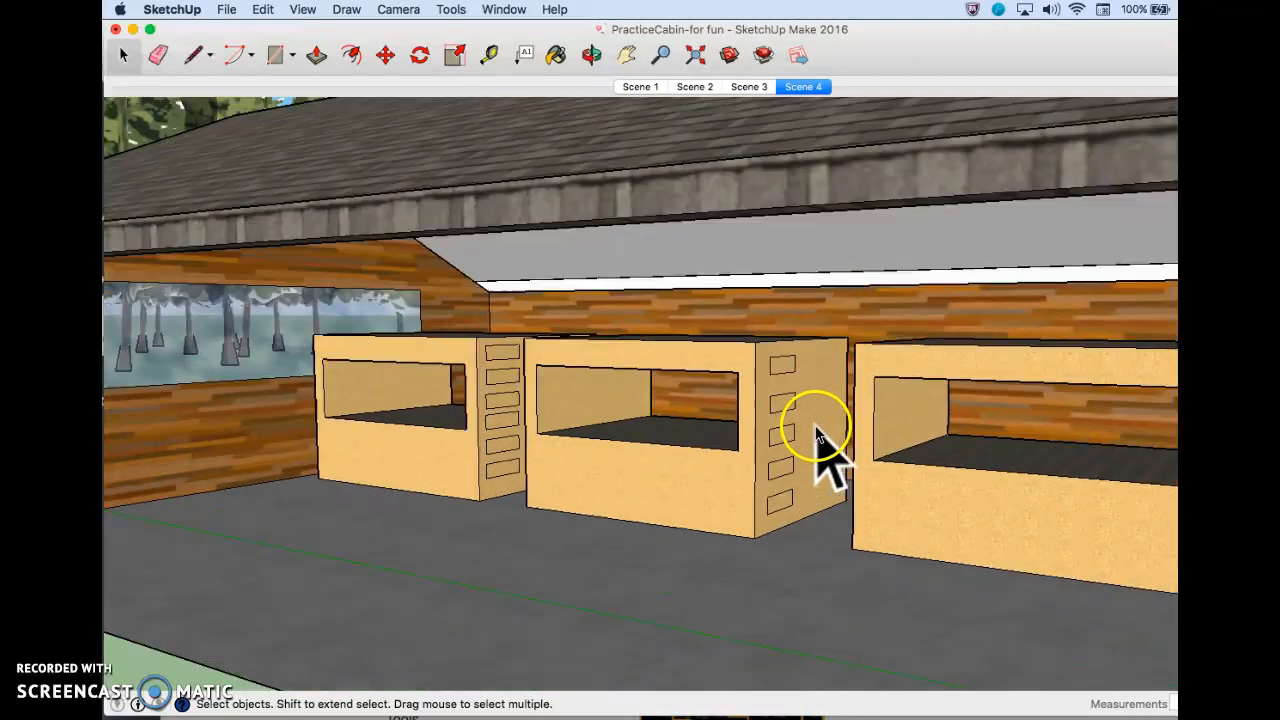
middle_drag(742, 385, 760, 438)
scroll(578, 412, up, 5)
middle_drag(578, 412, 560, 412)
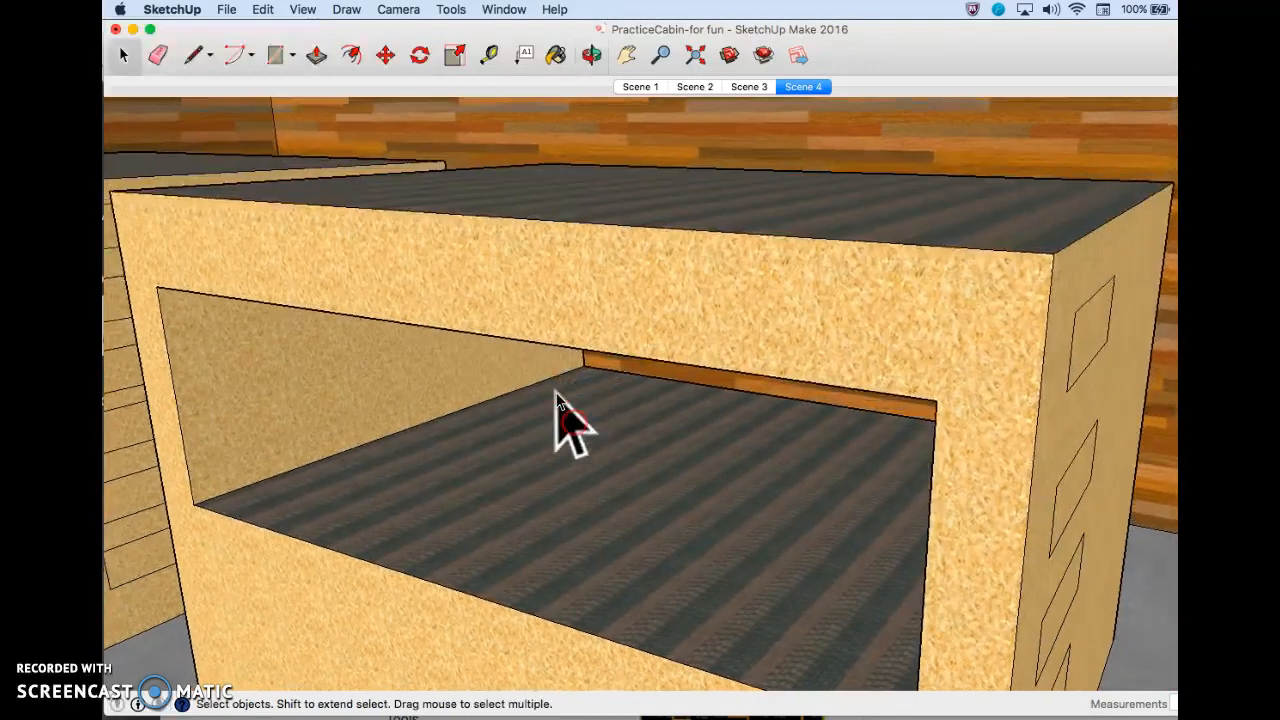
click(304, 10)
mouse_move(433, 272)
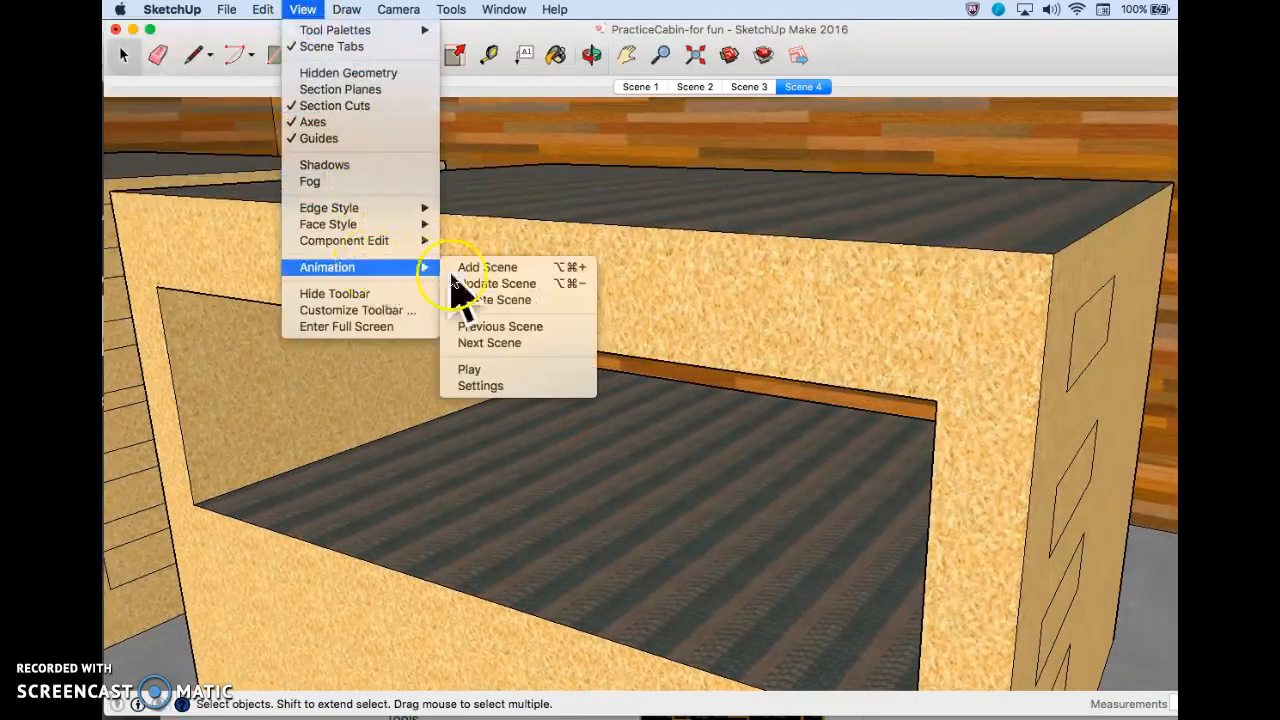
click(485, 270)
Step: Add a scene viewing the cabin from above, with the roof, open side, entrance steps and stone path
scroll(543, 300, down, 3)
scroll(543, 300, up, 8)
scroll(543, 290, down, 5)
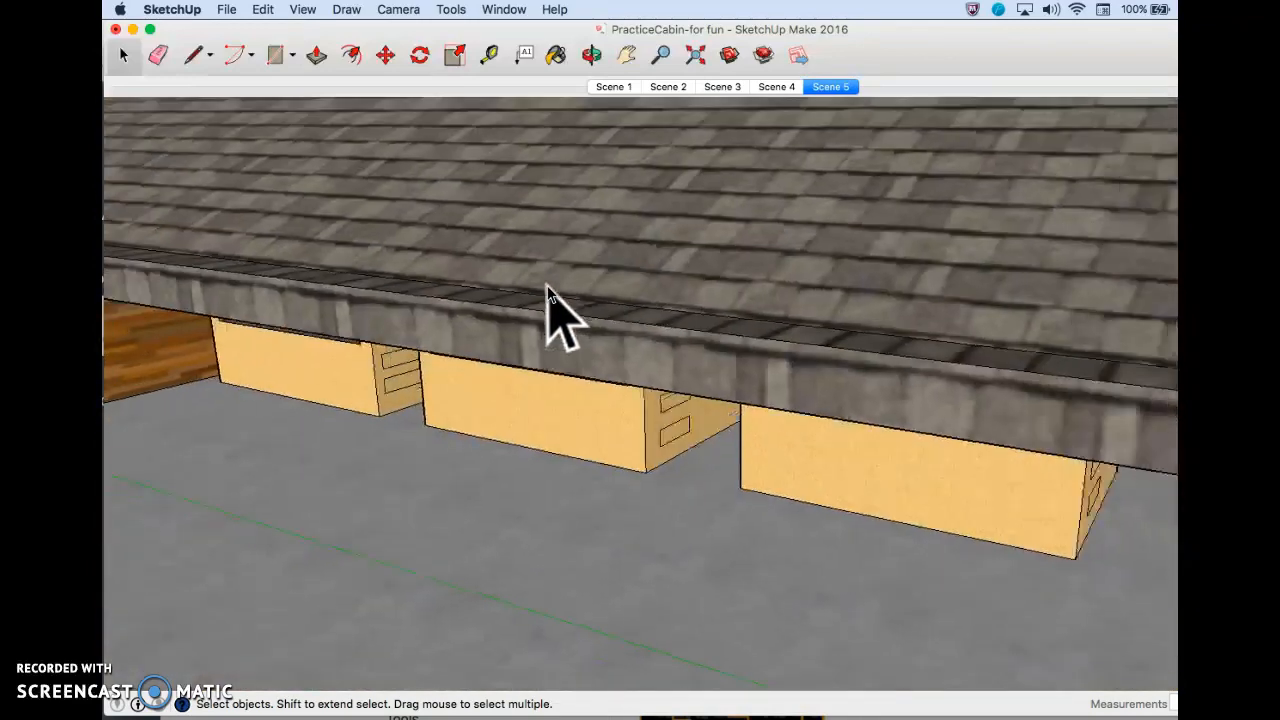
scroll(550, 300, down, 6)
middle_drag(749, 294, 707, 350)
scroll(692, 292, down, 5)
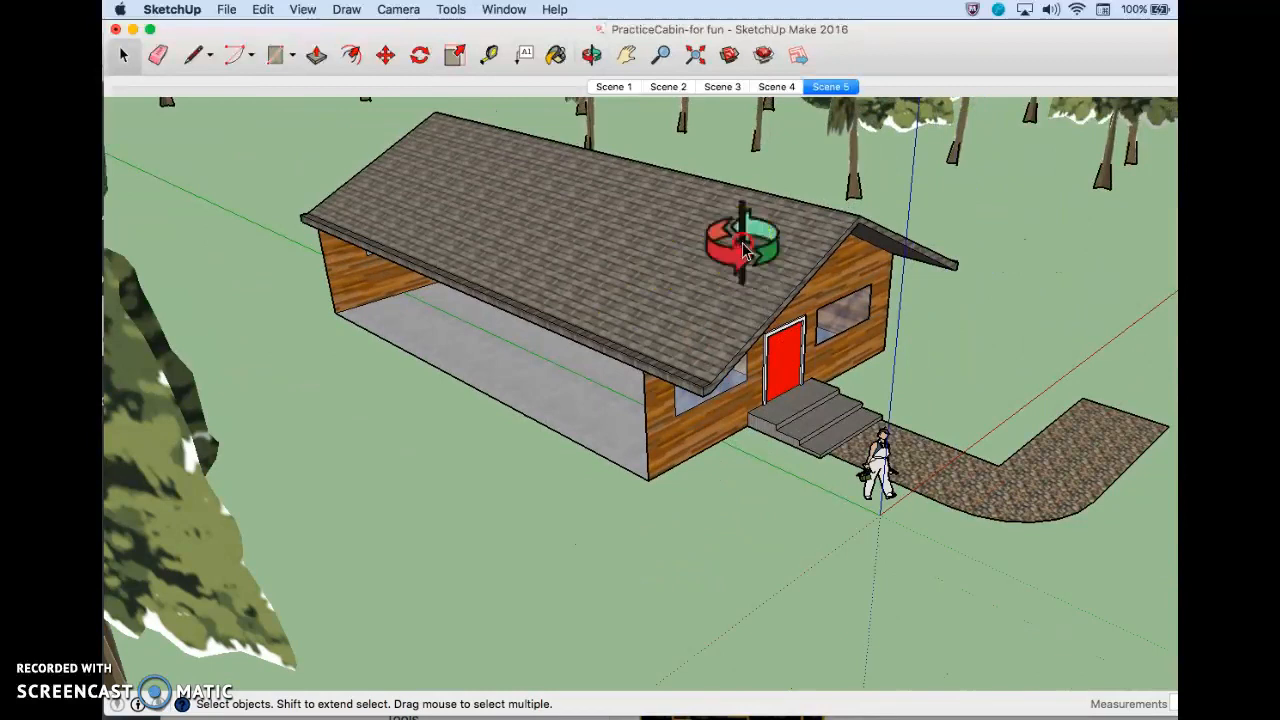
middle_drag(729, 230, 655, 265)
scroll(540, 162, up, 2)
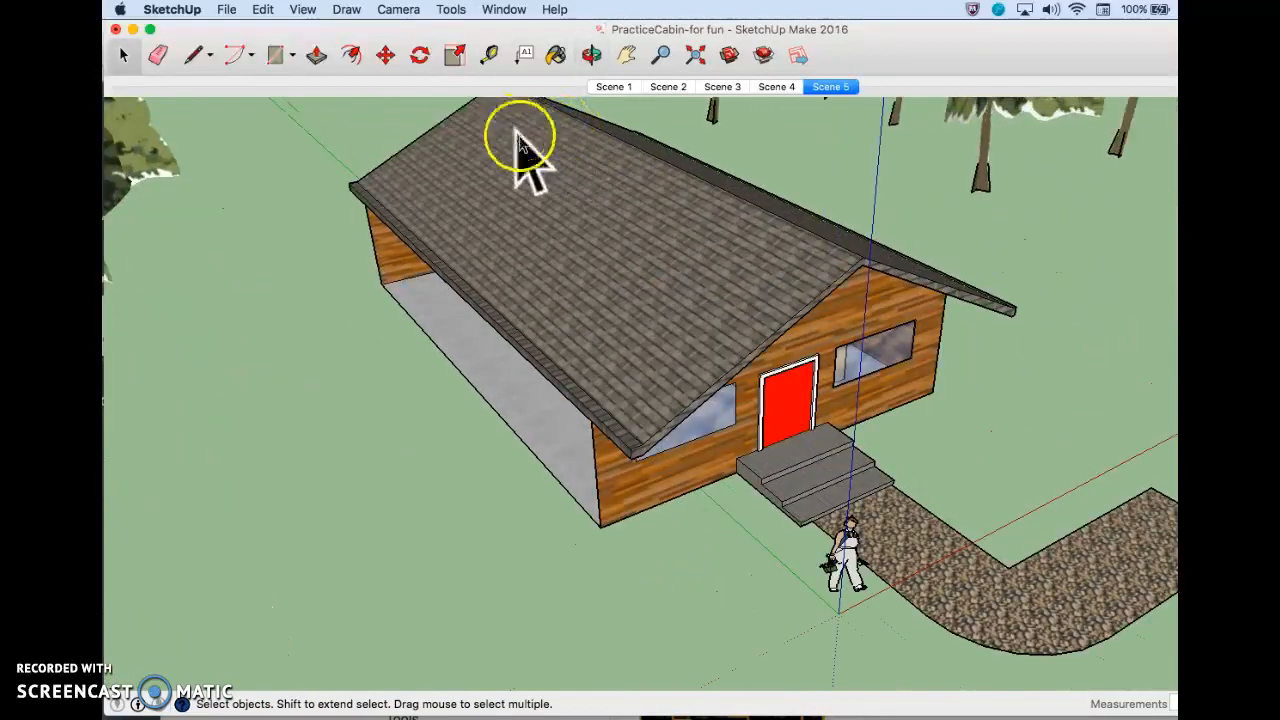
click(303, 9)
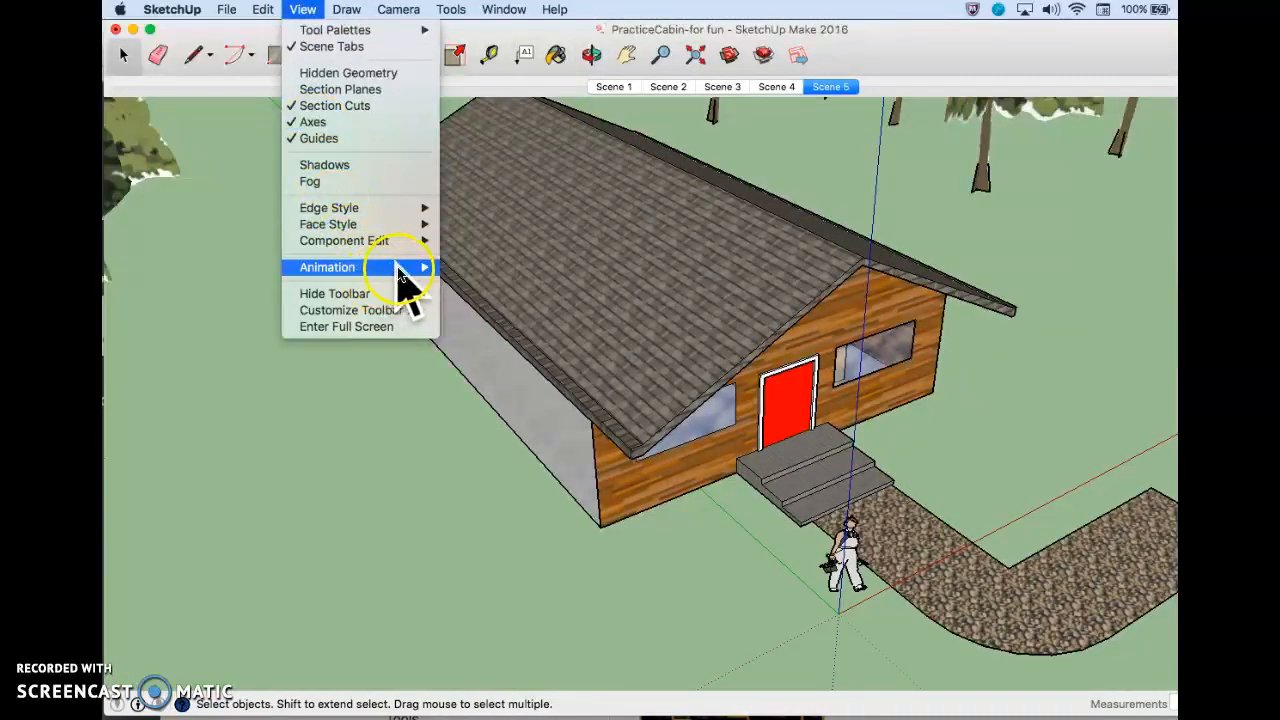
mouse_move(438, 270)
click(512, 270)
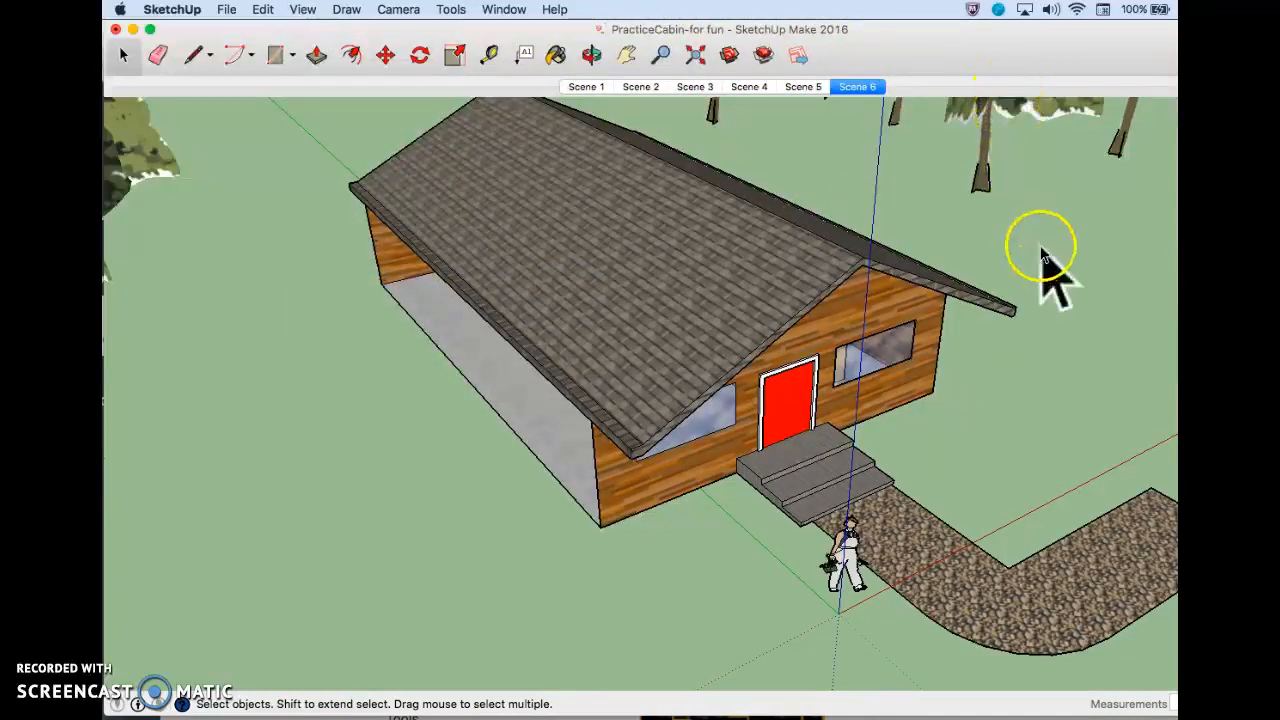
Step: Review the saved camera views one by one in order, from Scene 1 through Scene 6
click(585, 88)
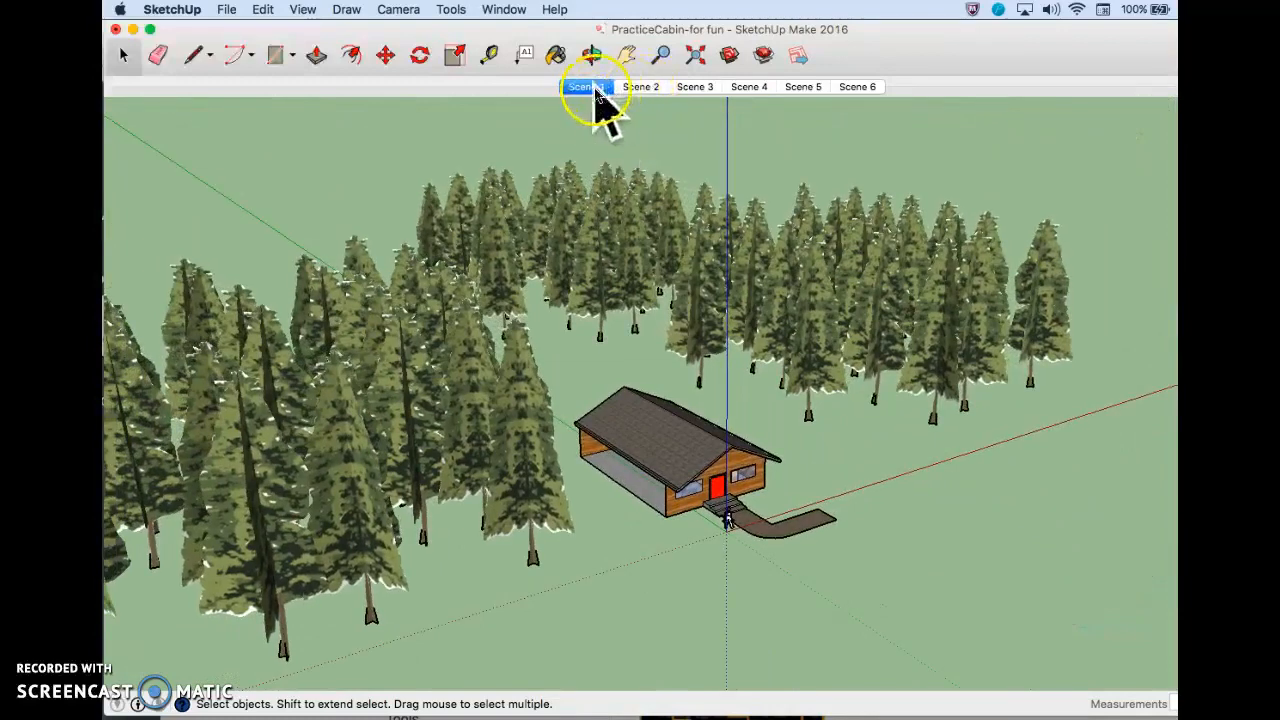
click(636, 90)
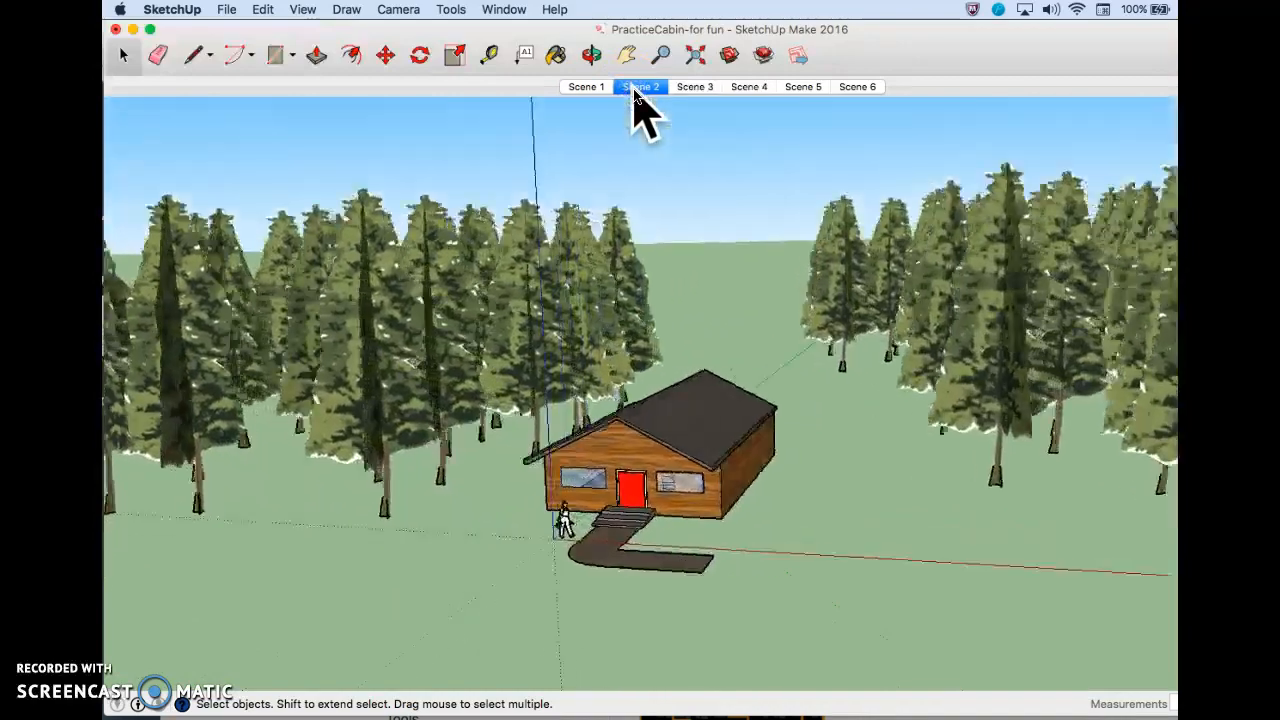
click(682, 91)
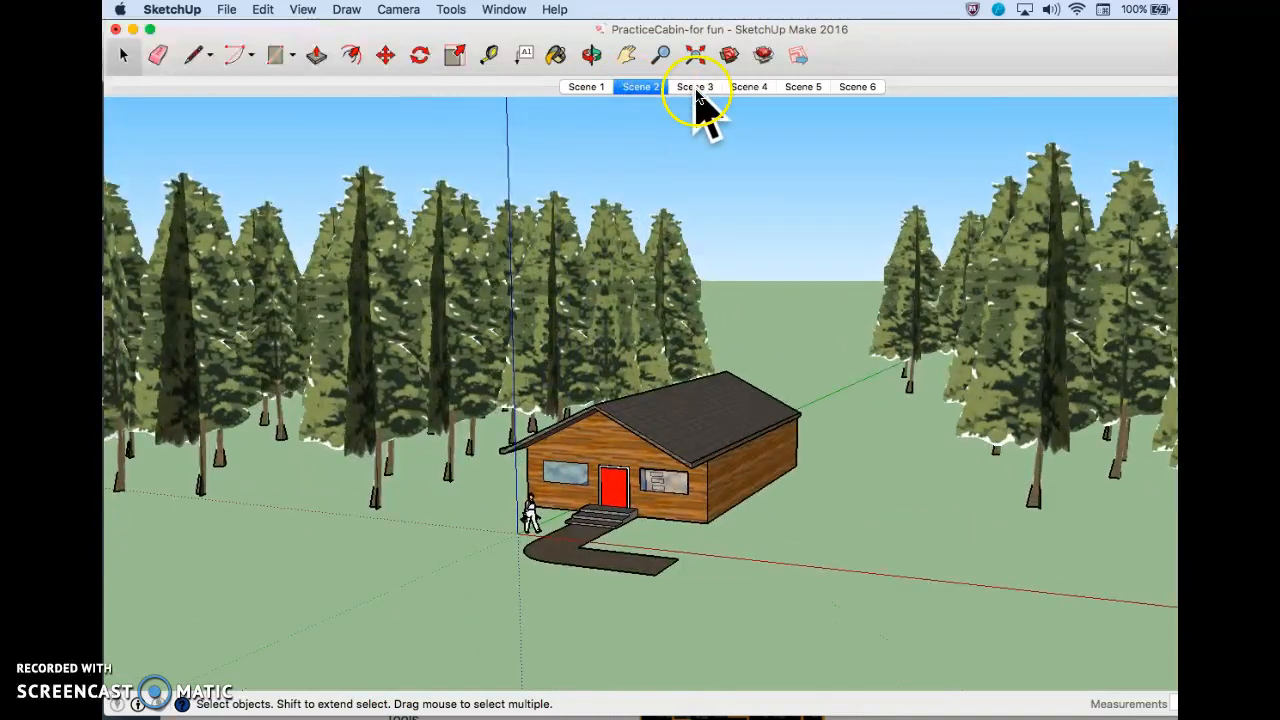
click(696, 91)
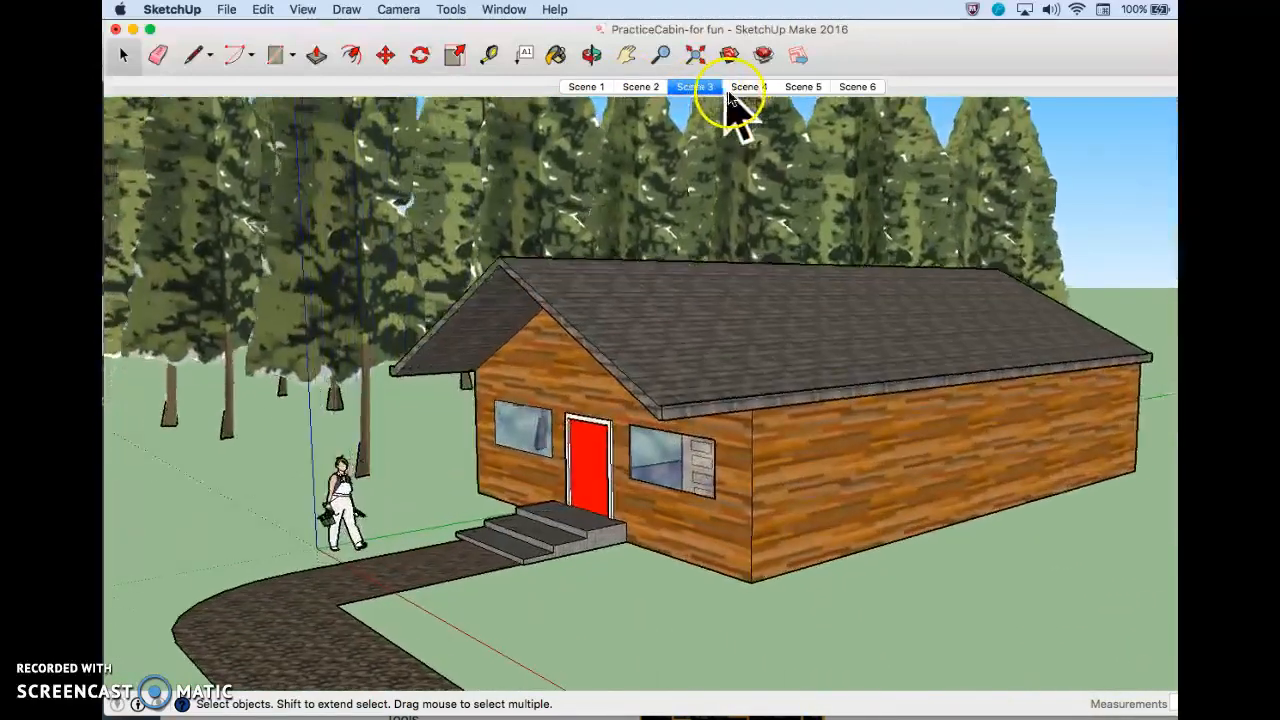
click(757, 88)
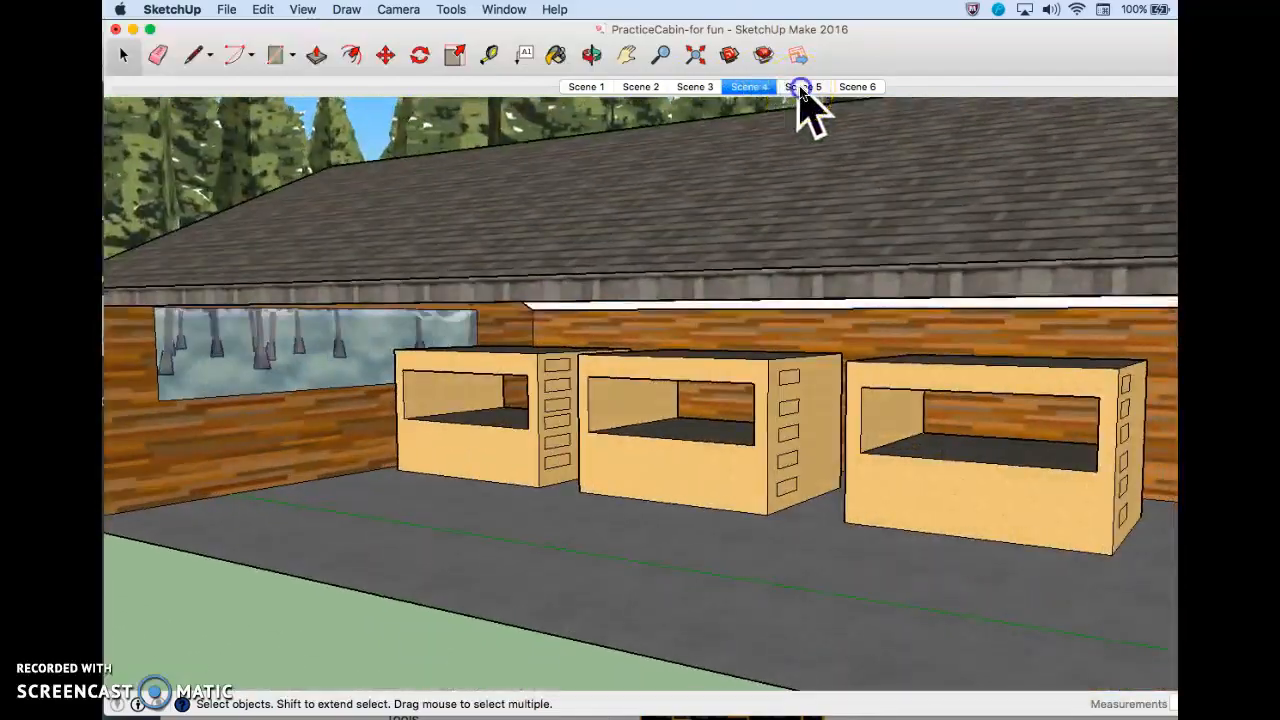
click(805, 90)
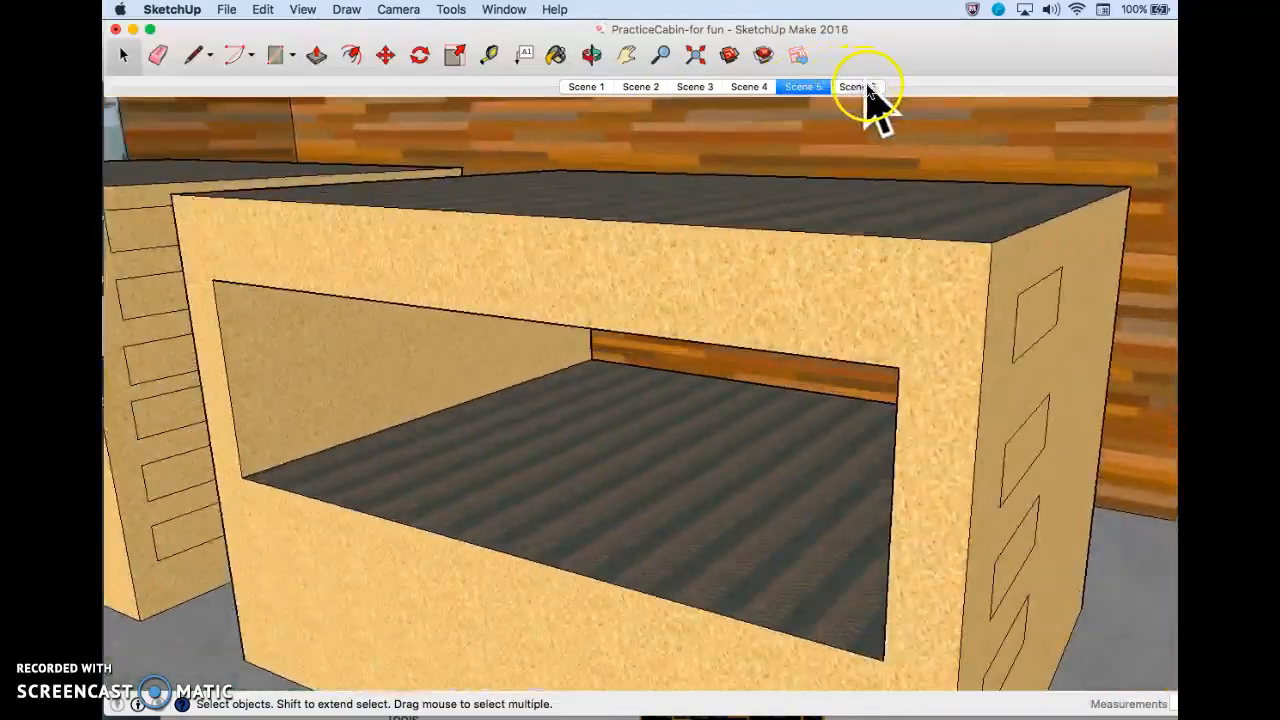
click(862, 88)
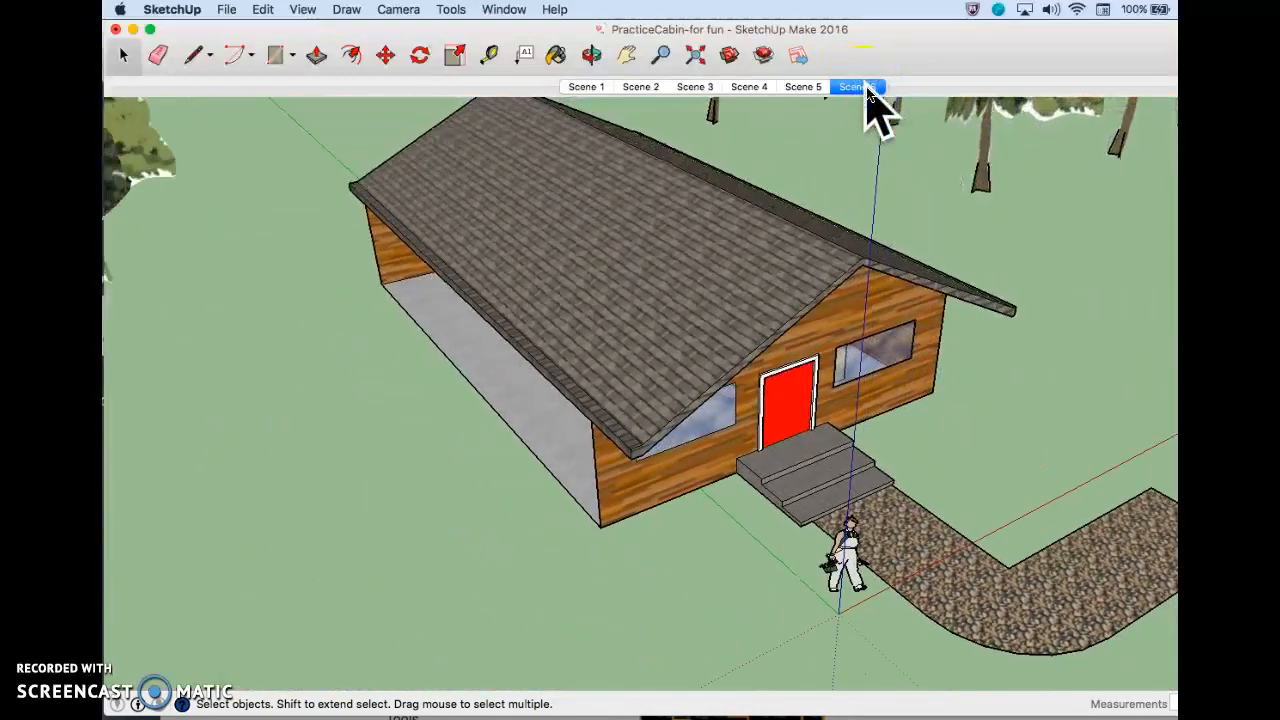
click(910, 232)
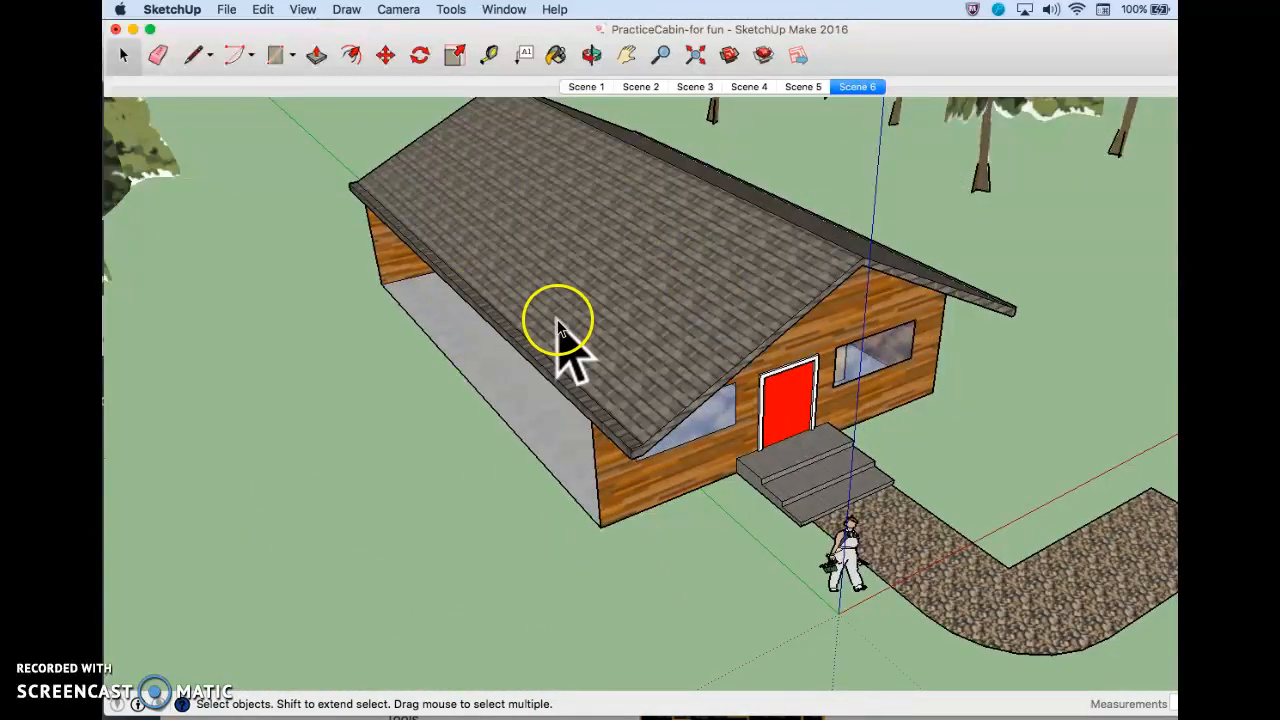
Step: Add another scene from the opposite front corner, showing the door, closed side wall and curved stone path
middle_drag(811, 343, 382, 255)
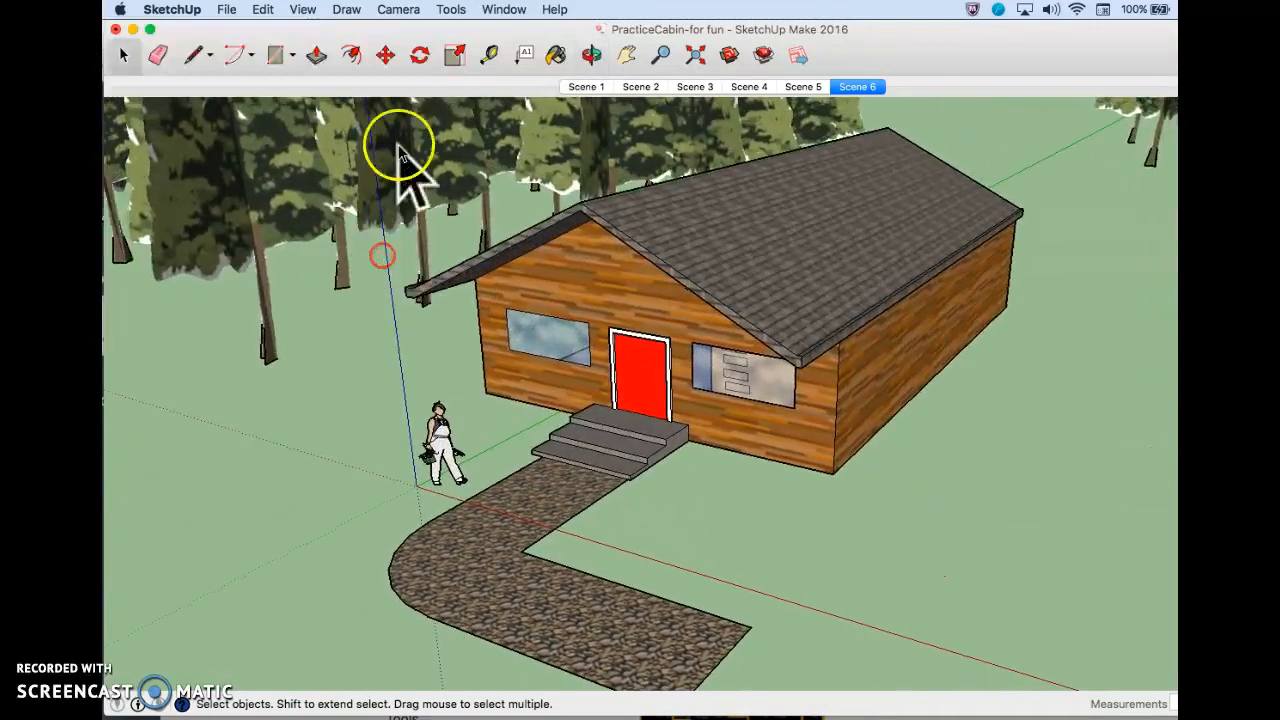
click(300, 10)
mouse_move(360, 266)
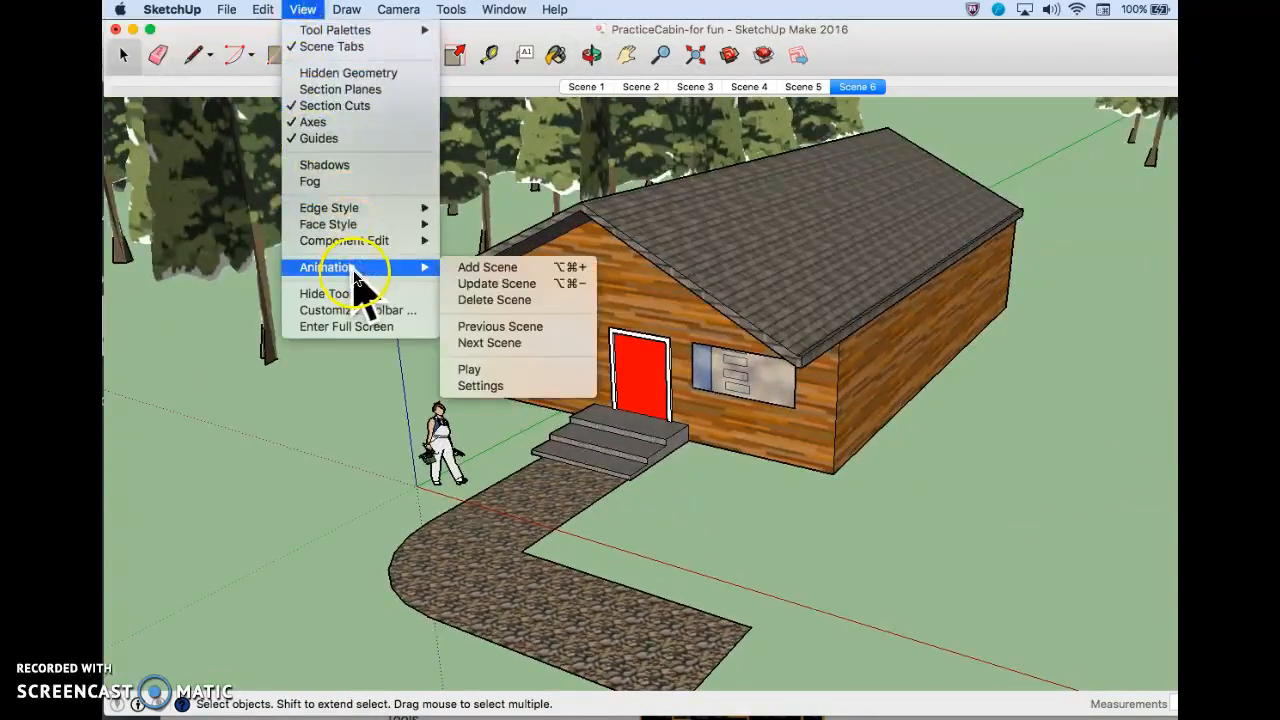
click(497, 268)
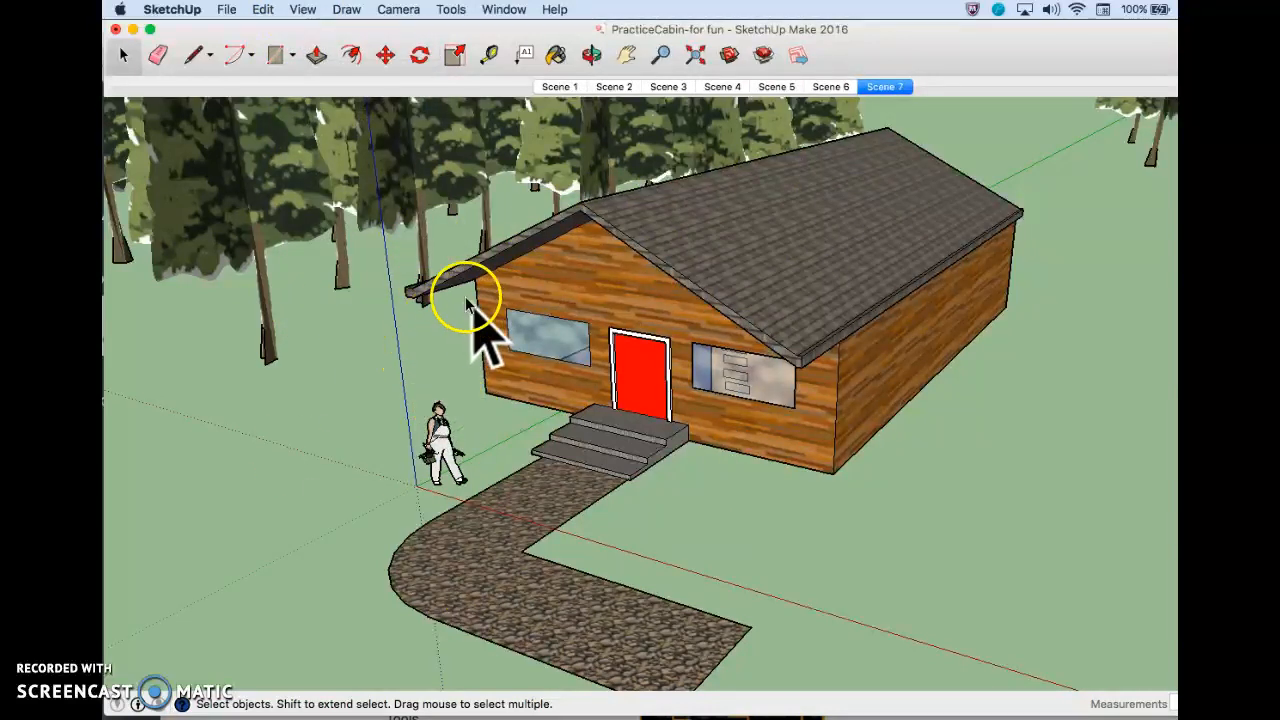
Step: Export the scene animation to the Desktop as Cabin in the compressed H.264 (*.mp4) format
click(228, 12)
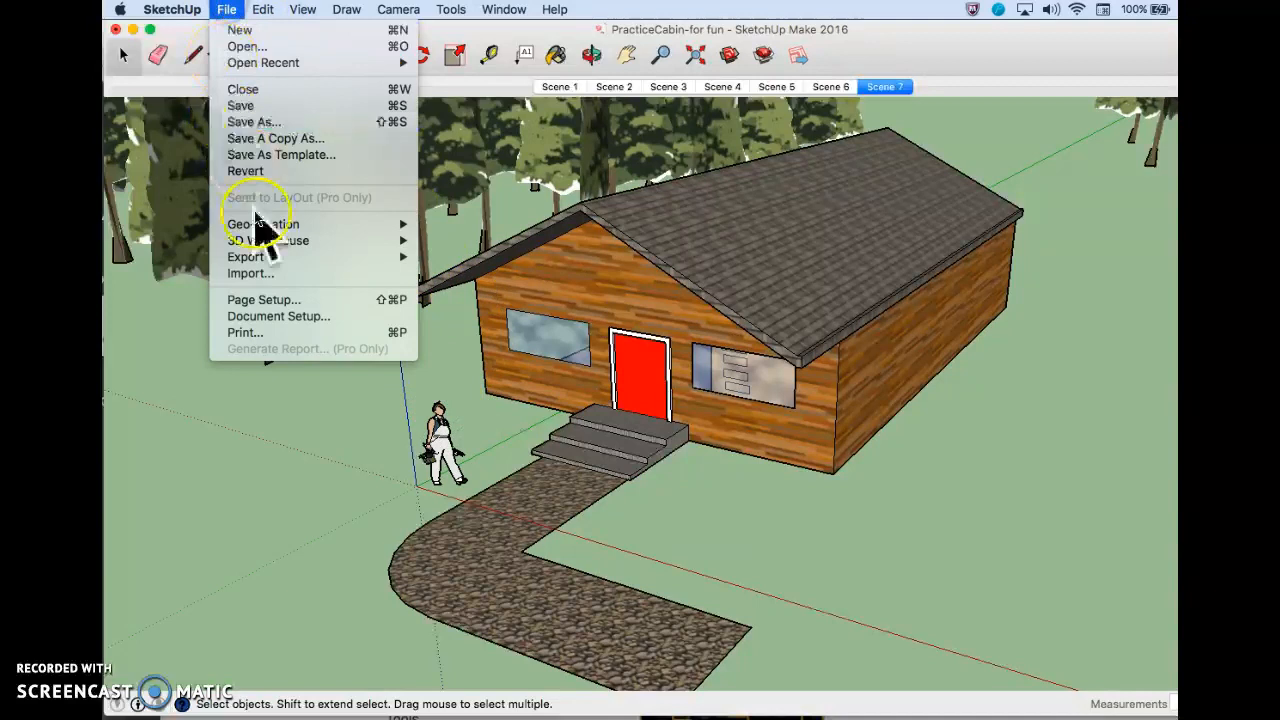
mouse_move(270, 260)
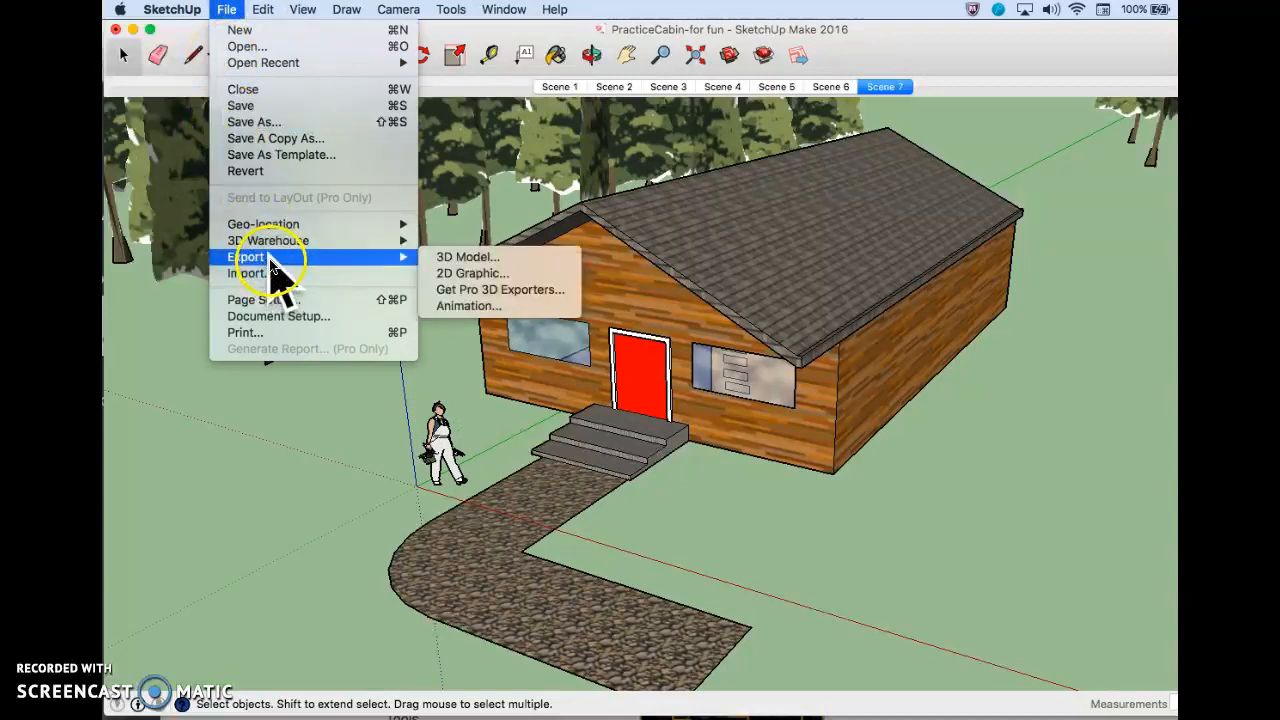
click(482, 307)
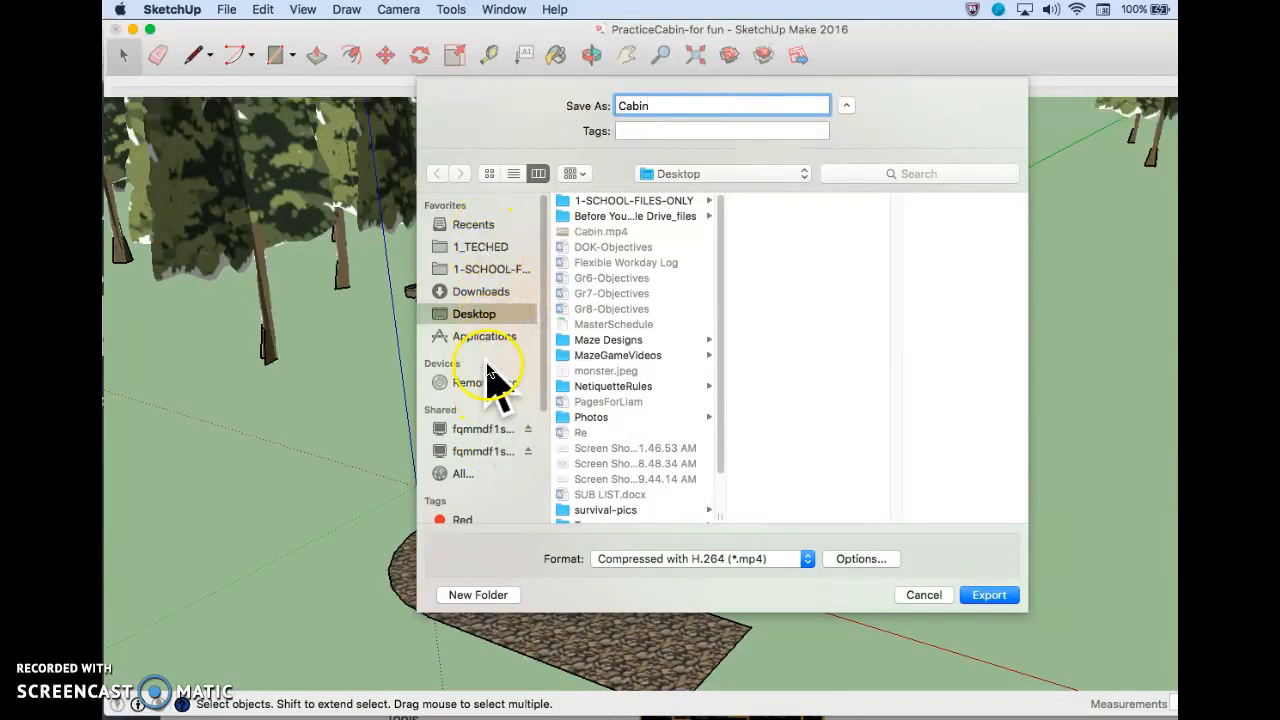
click(995, 598)
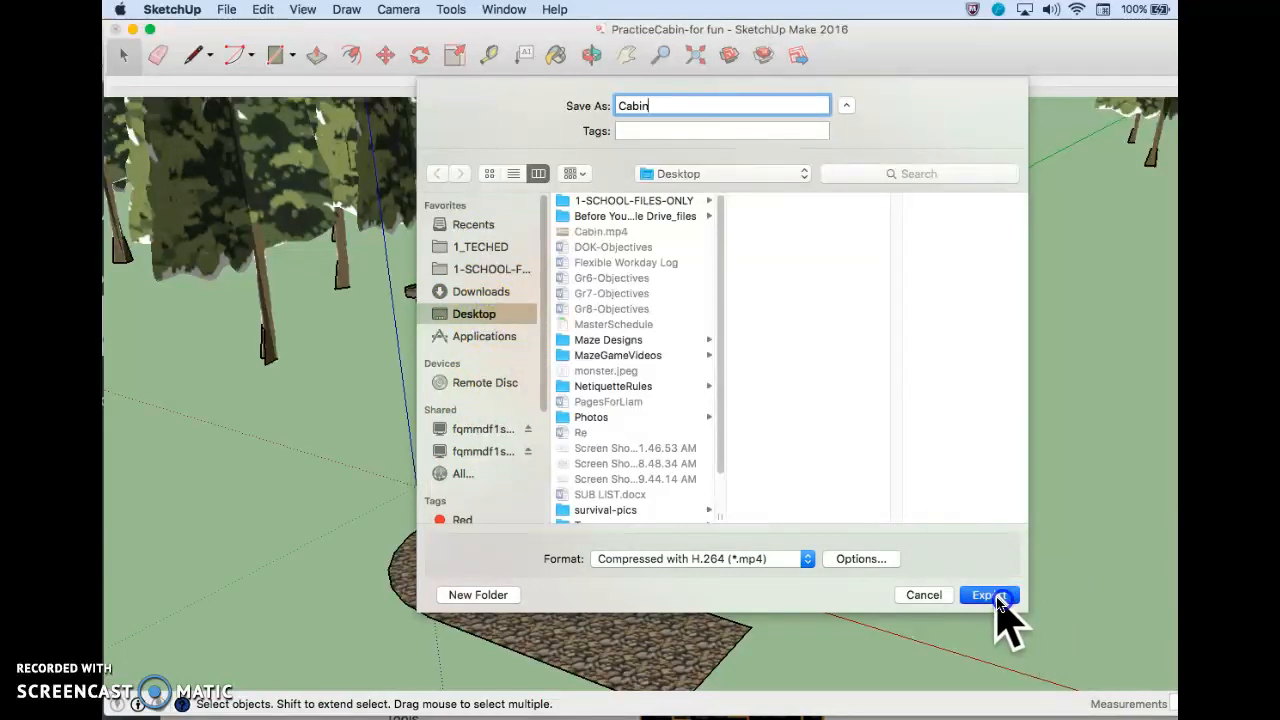
click(855, 180)
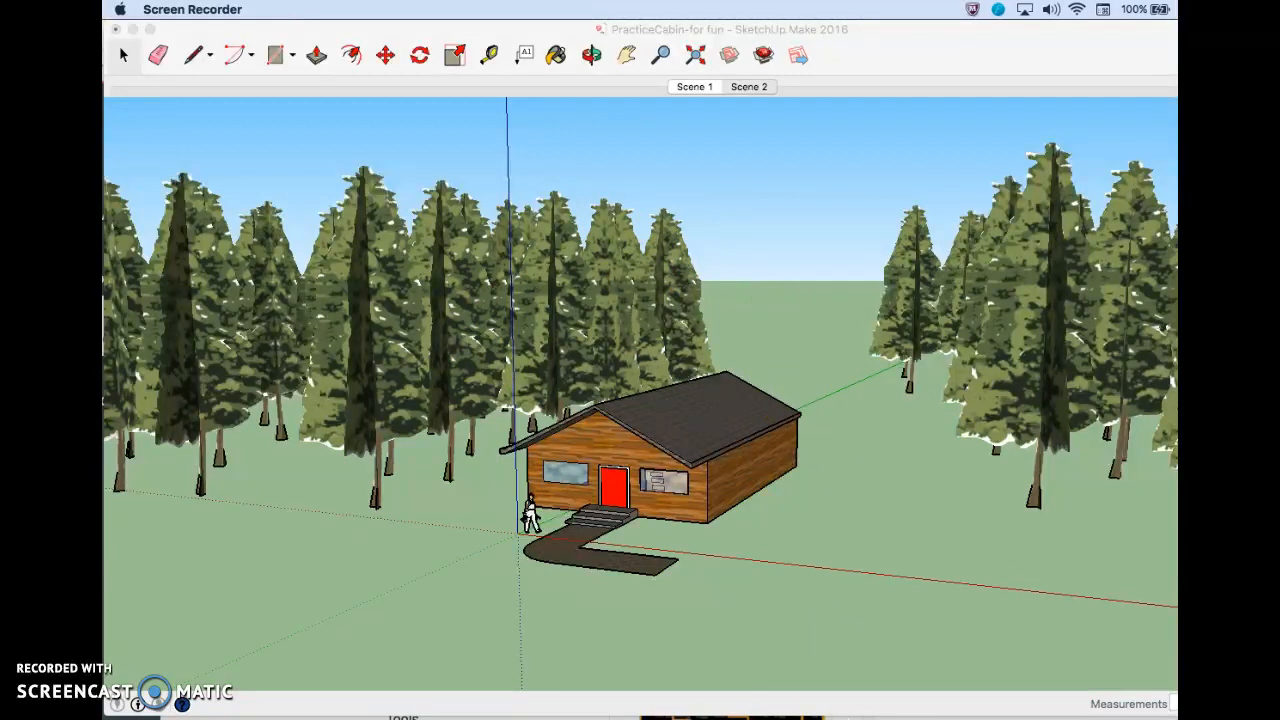
Step: Switch to the cabin project assignment in Chrome, attach cabin.mp4 from the Desktop as the file upload, and submit it
click(838, 718)
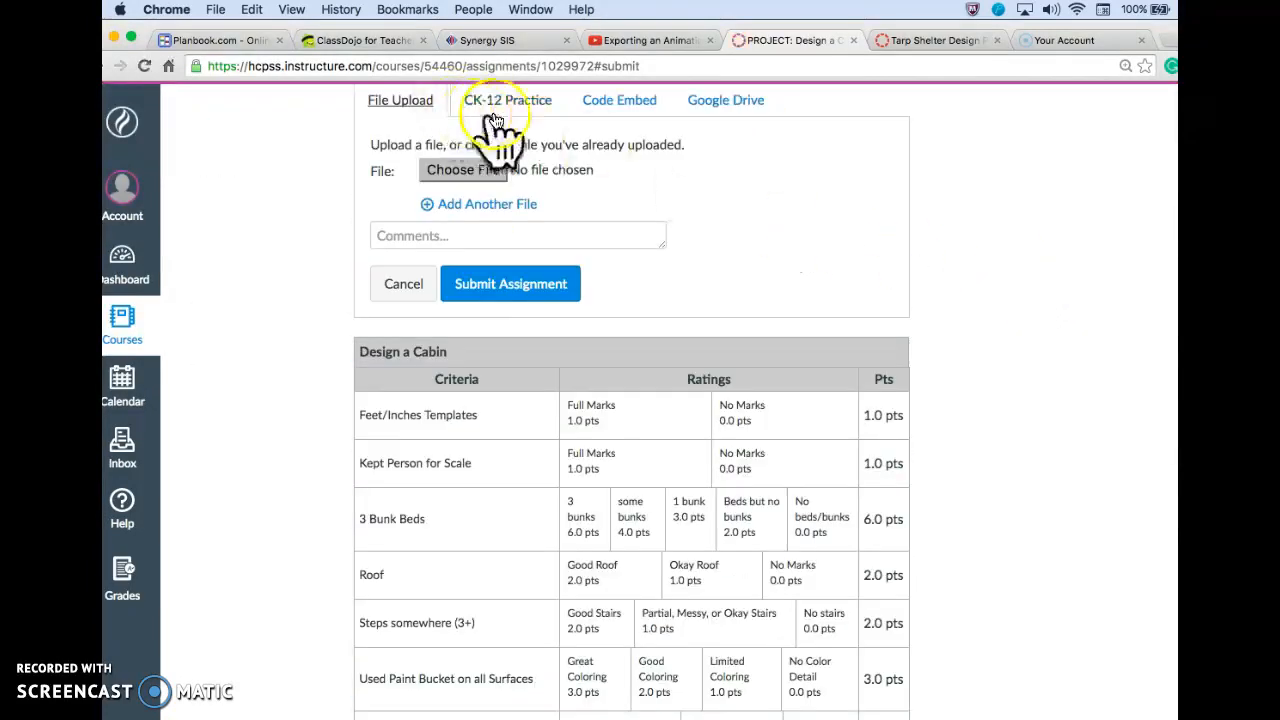
click(433, 171)
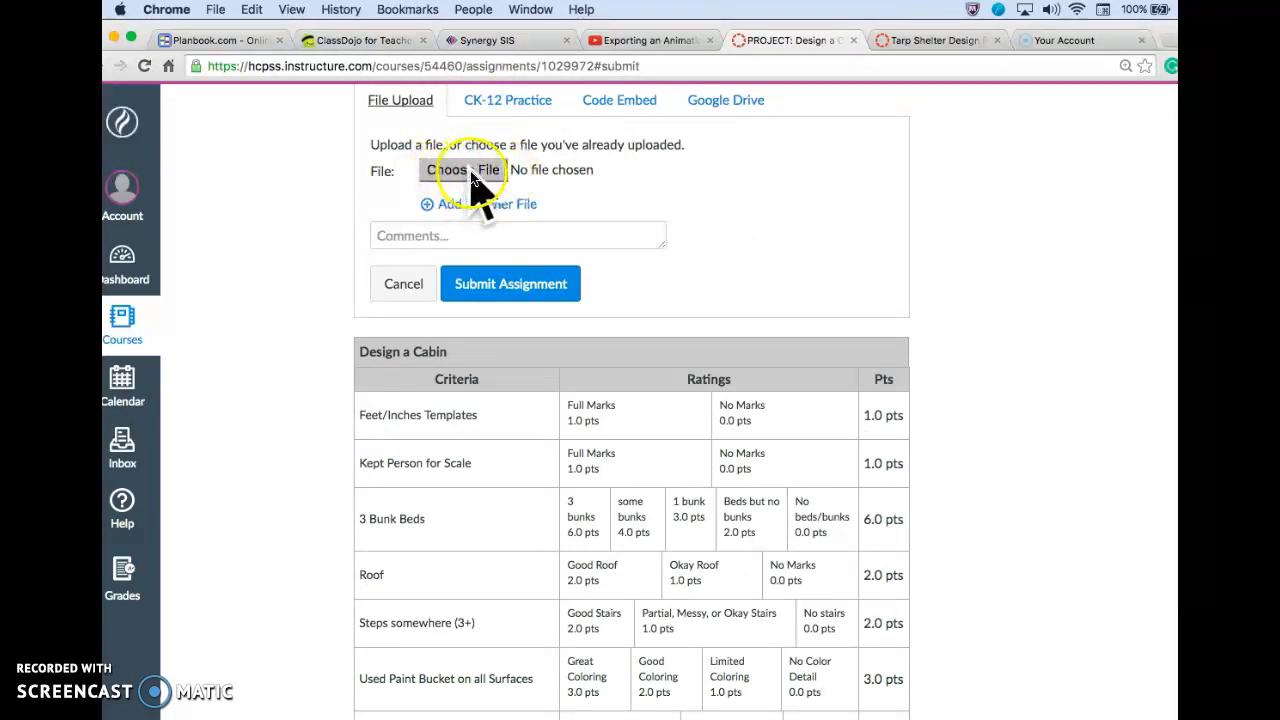
click(474, 177)
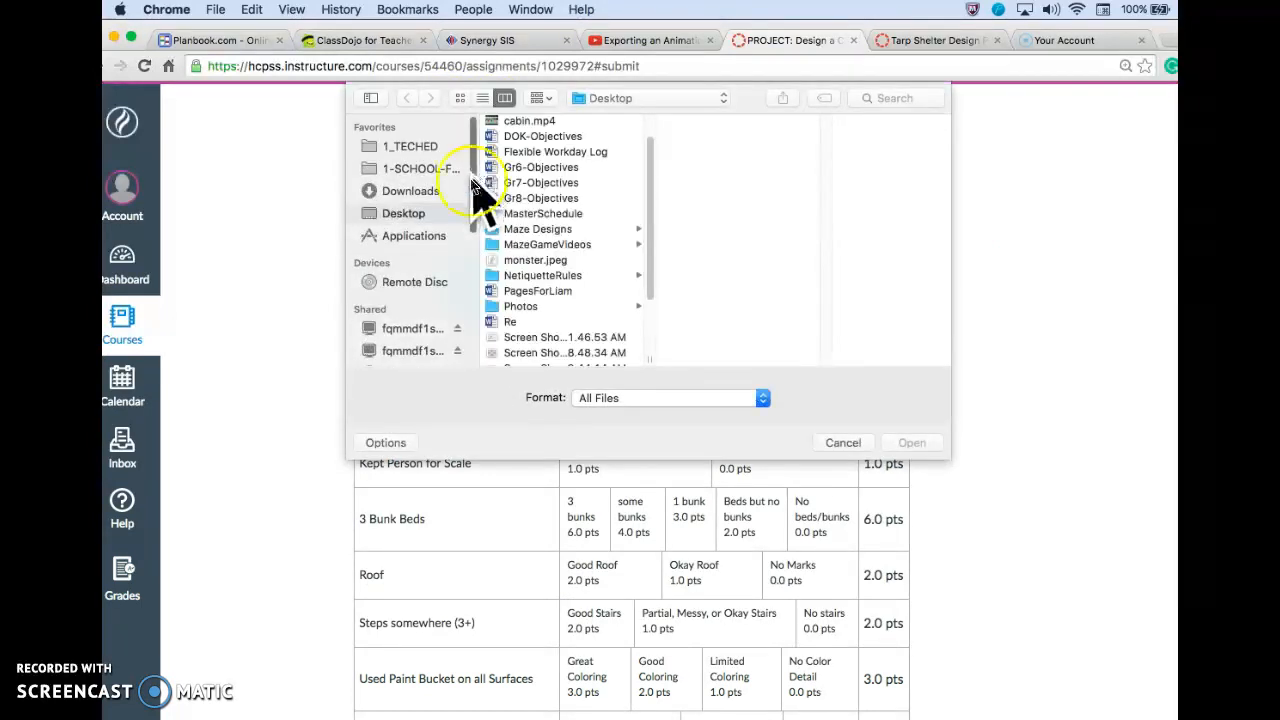
scroll(560, 215, down, 3)
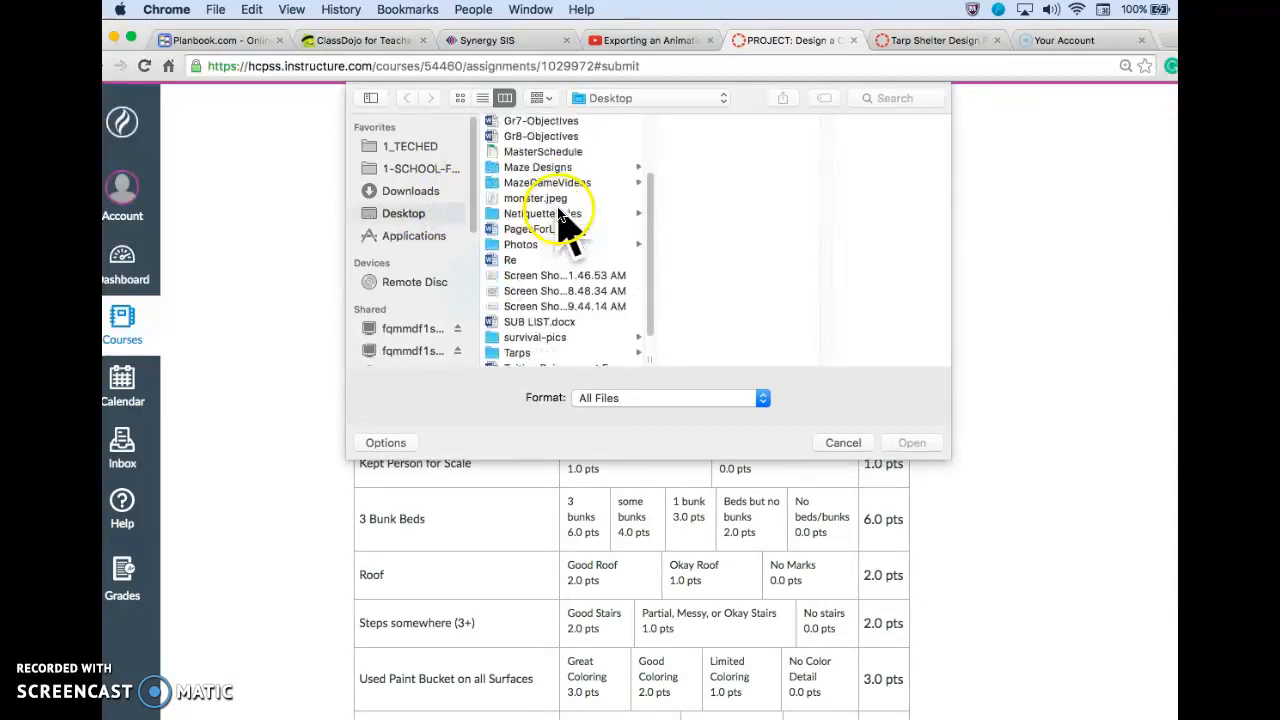
scroll(560, 240, down, 1)
scroll(560, 235, up, 5)
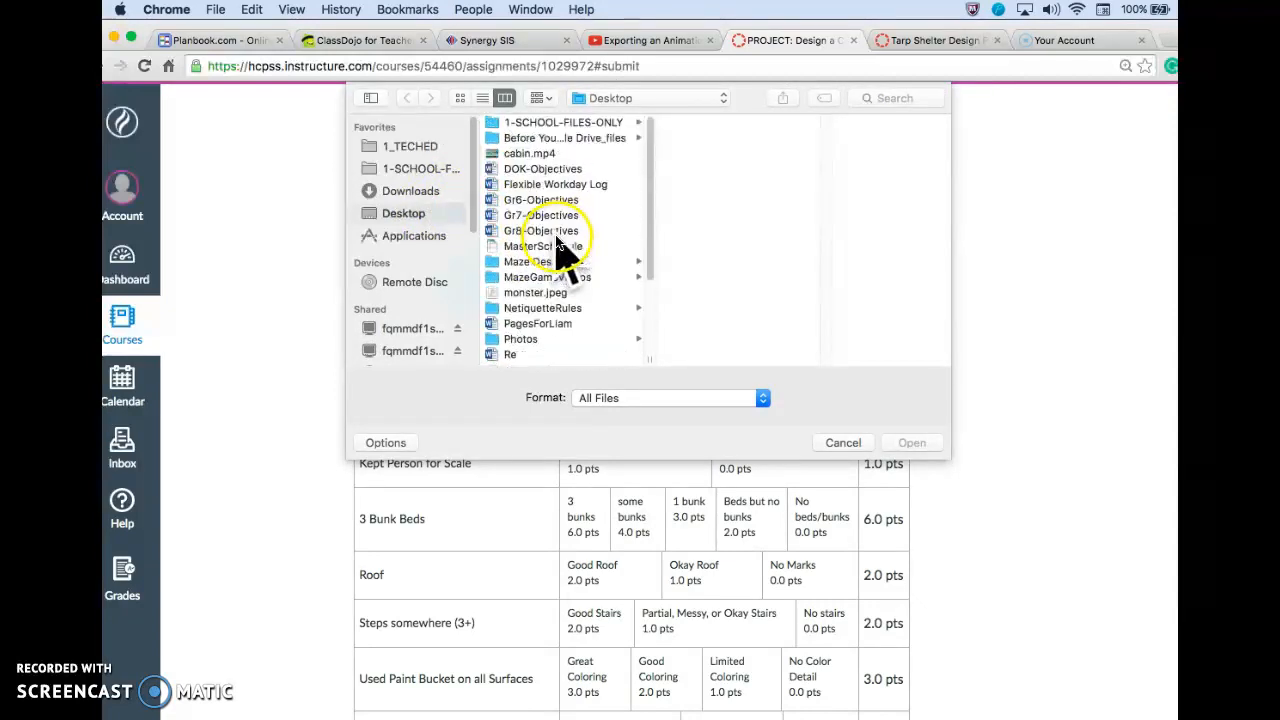
double_click(532, 153)
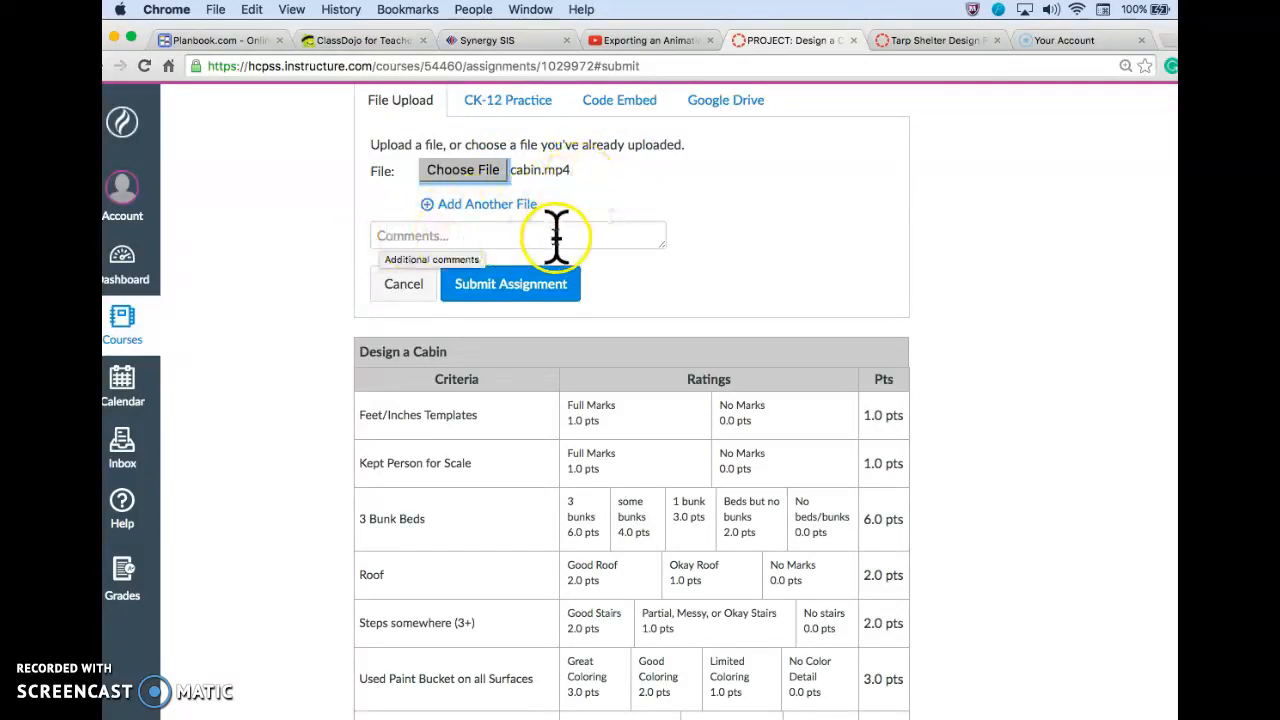
click(560, 287)
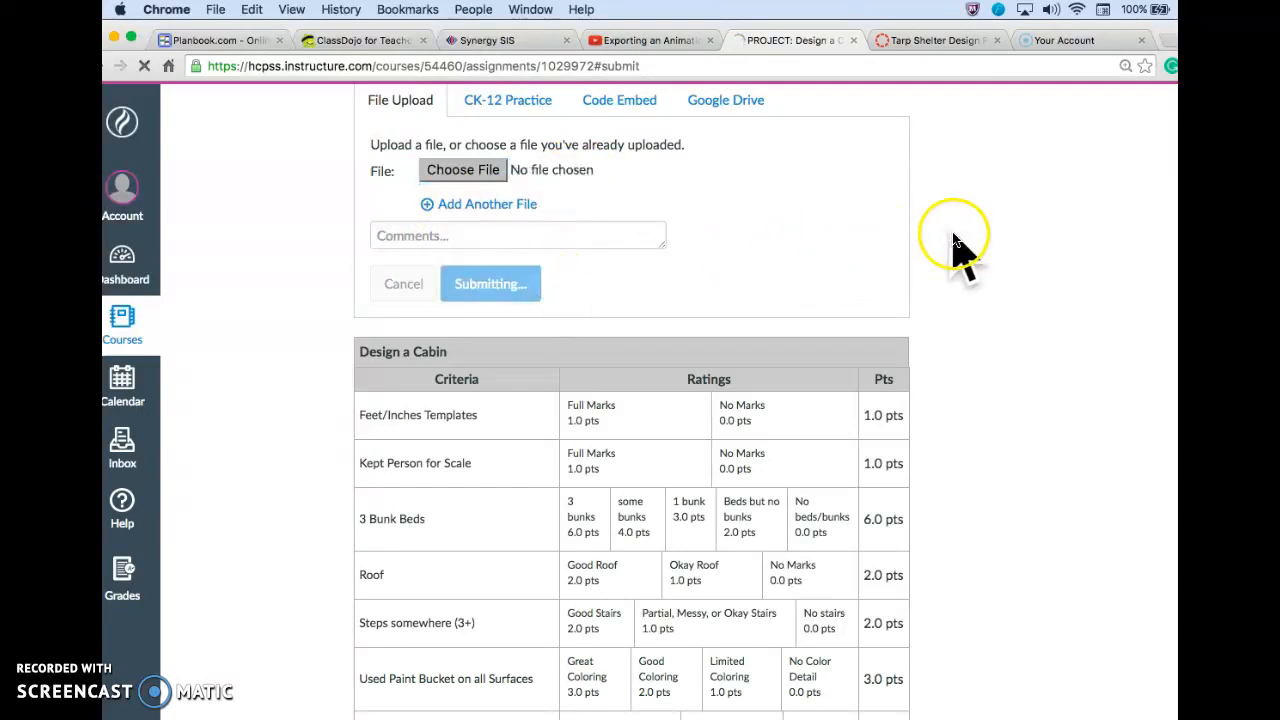